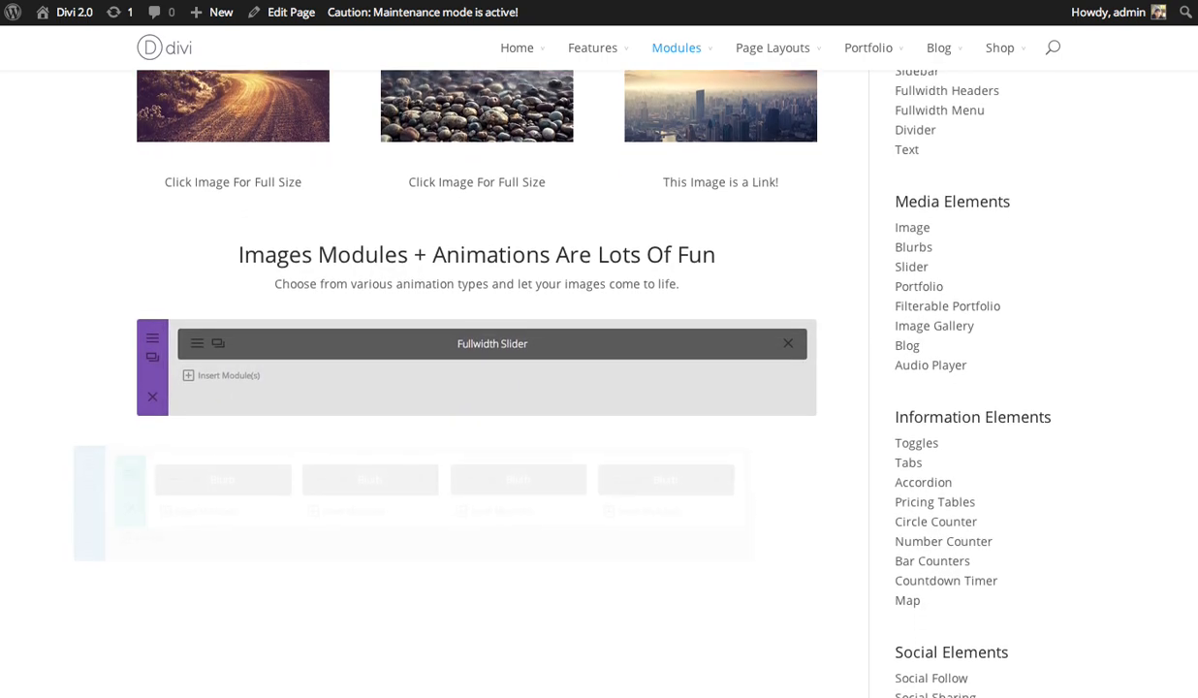
scroll(1196, 257, "down", 8)
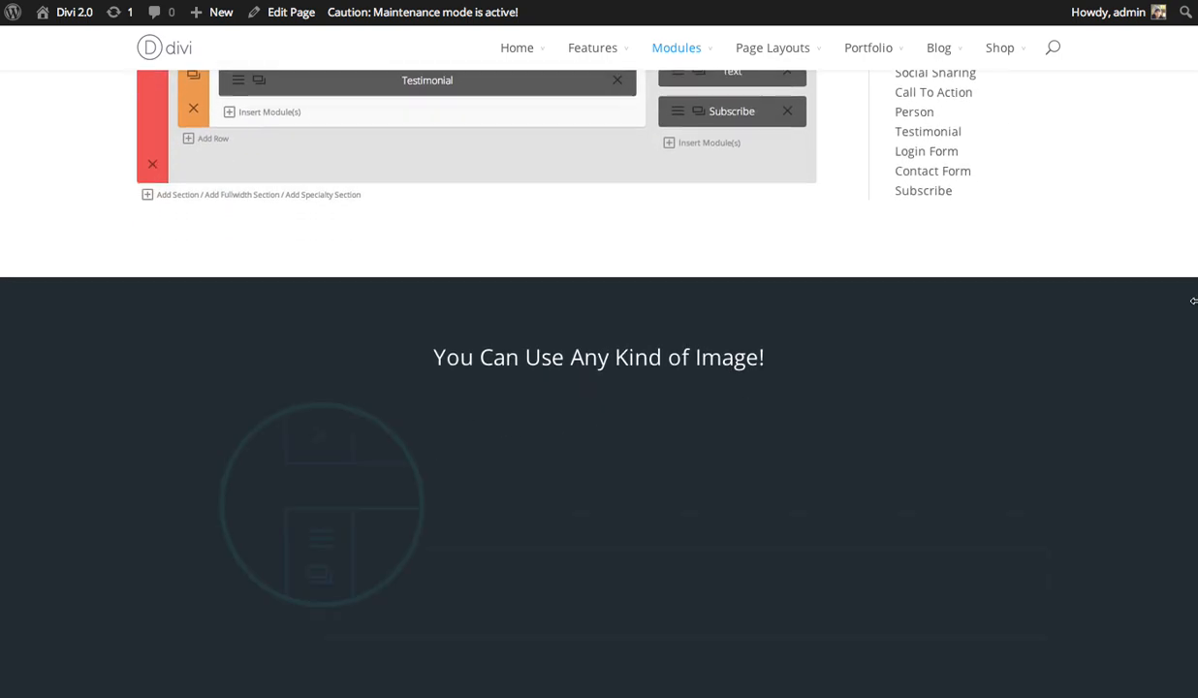
scroll(1193, 440, "down", 3)
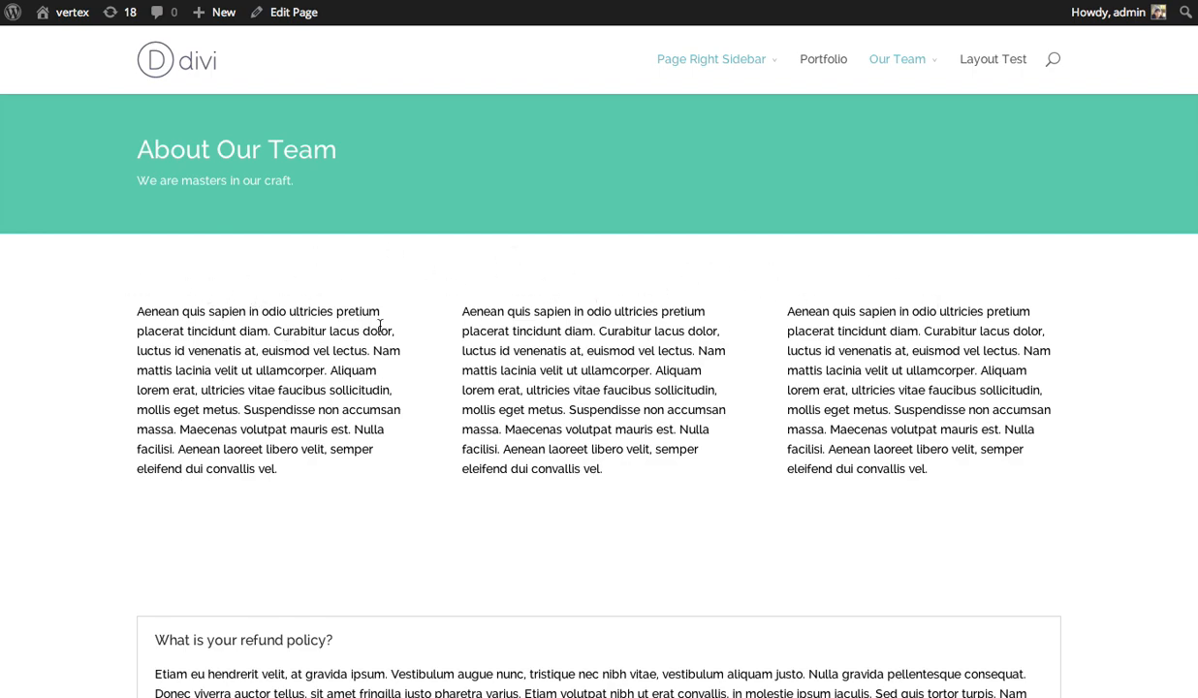
Step: Open the Our Team page for editing and insert an Image module in the first column of the three-column row
left_click(291, 11)
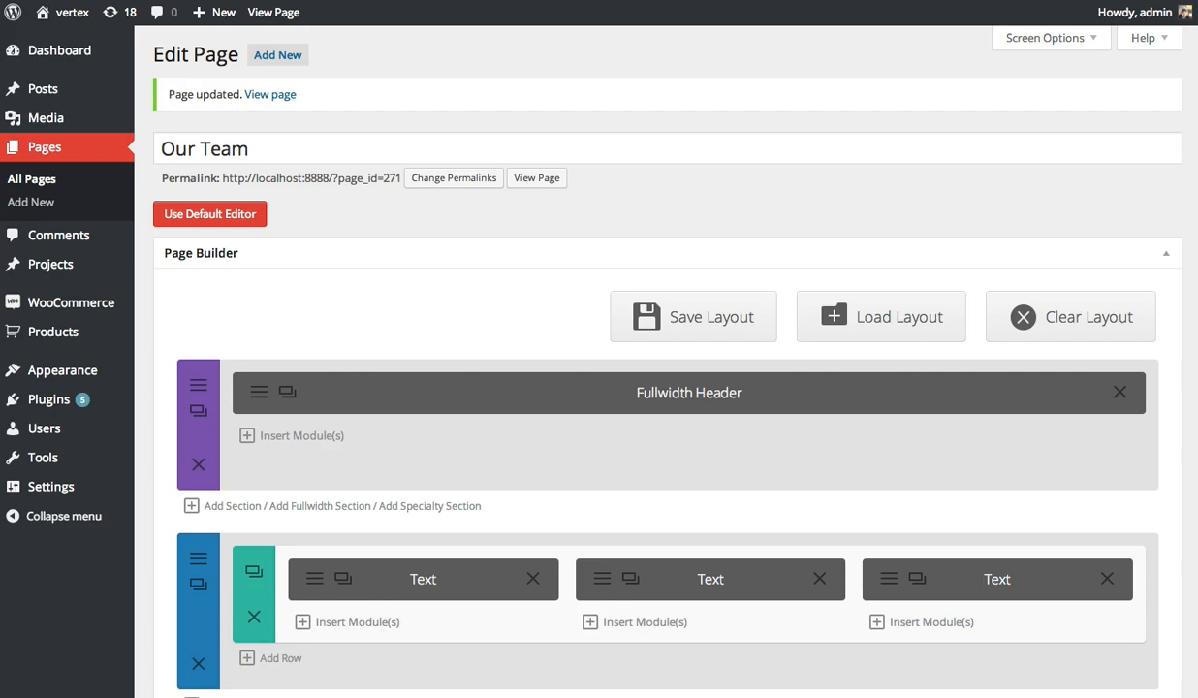
scroll(998, 355, "down", 5)
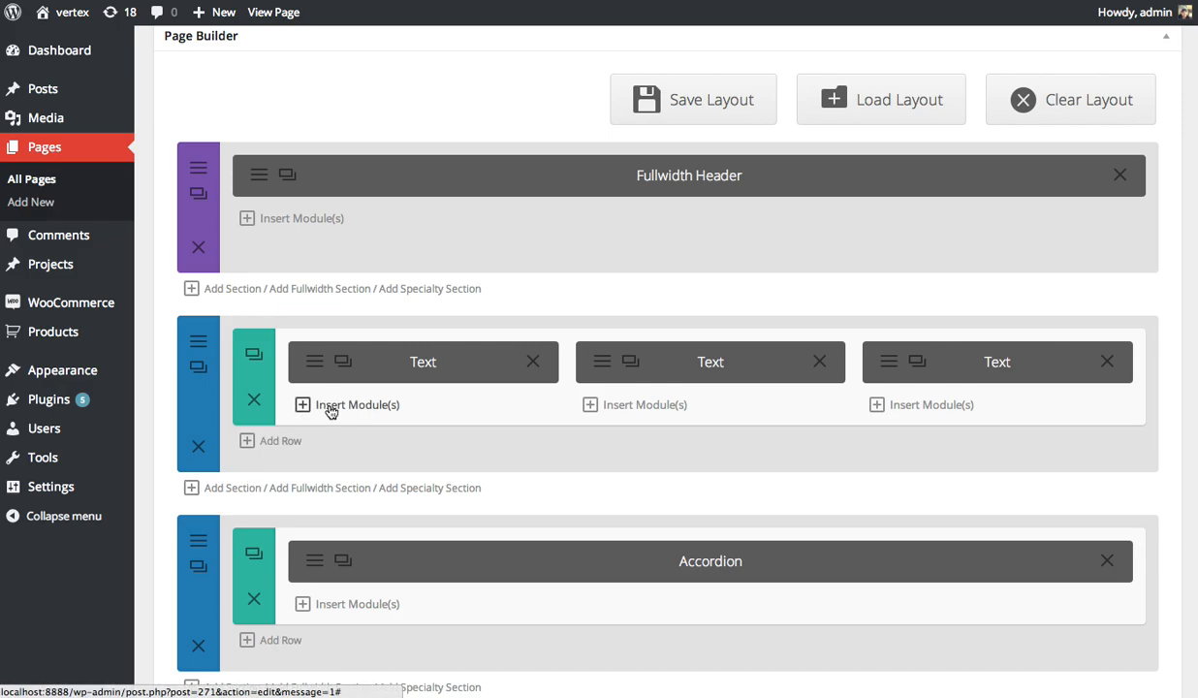
left_click(372, 407)
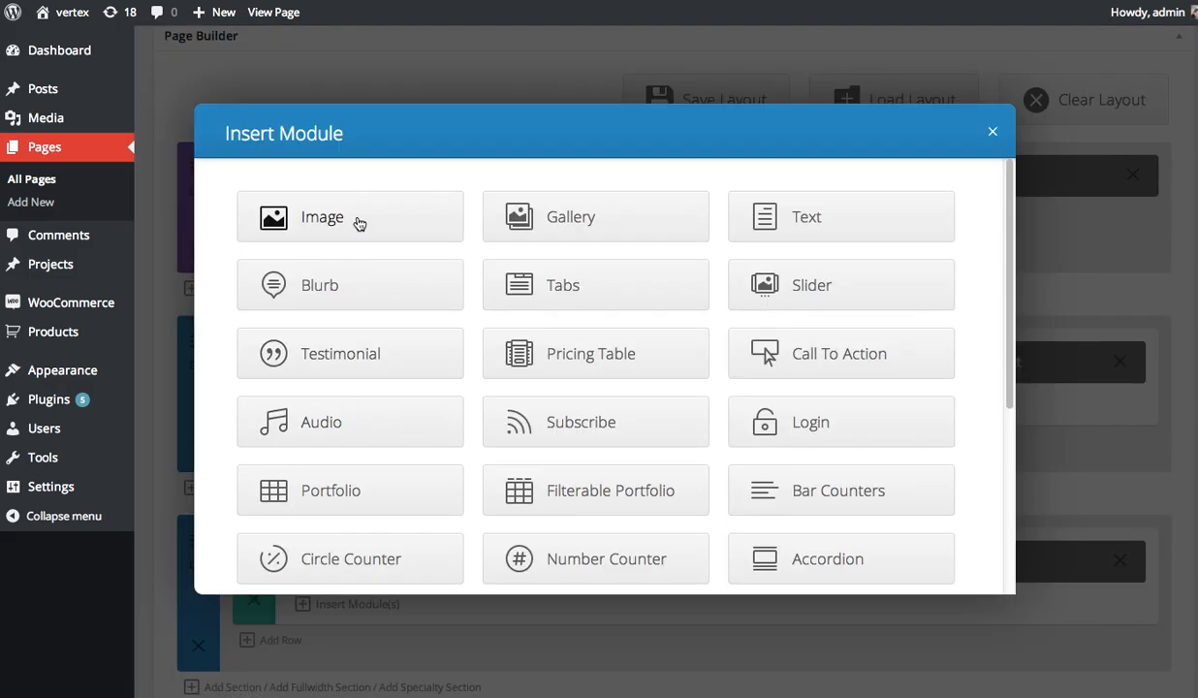
left_click(356, 227)
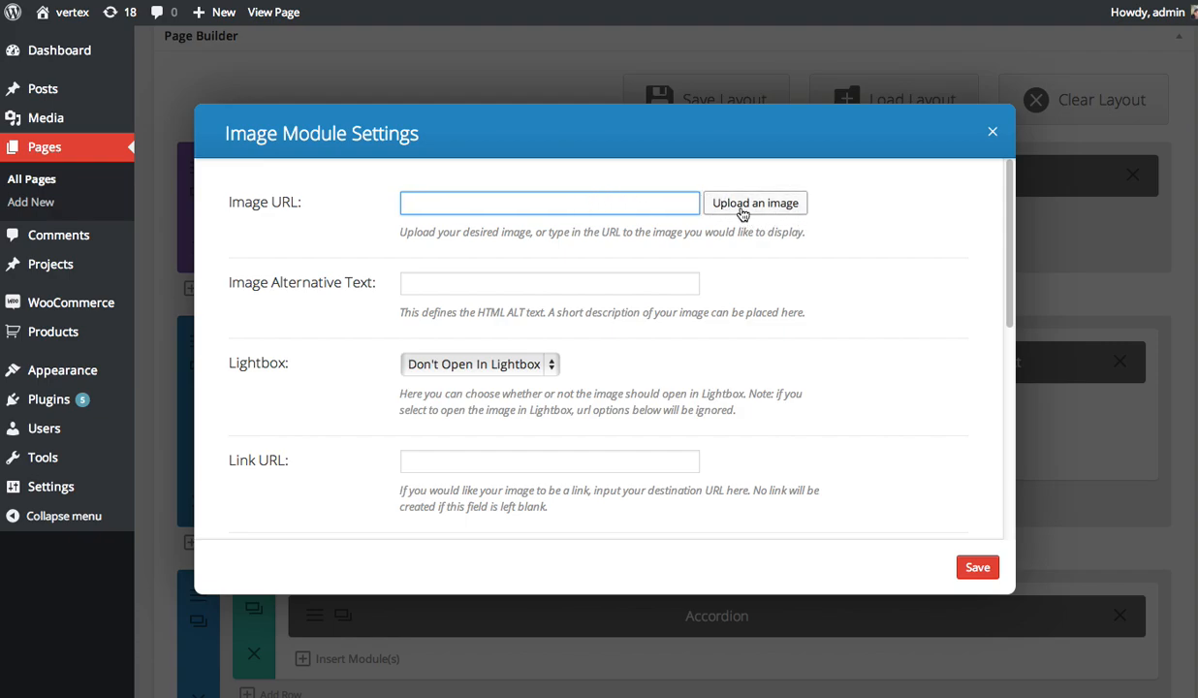
Step: Set the module's image to profile-11.jpg, the portrait of the man with glasses, from the media library
left_click(751, 211)
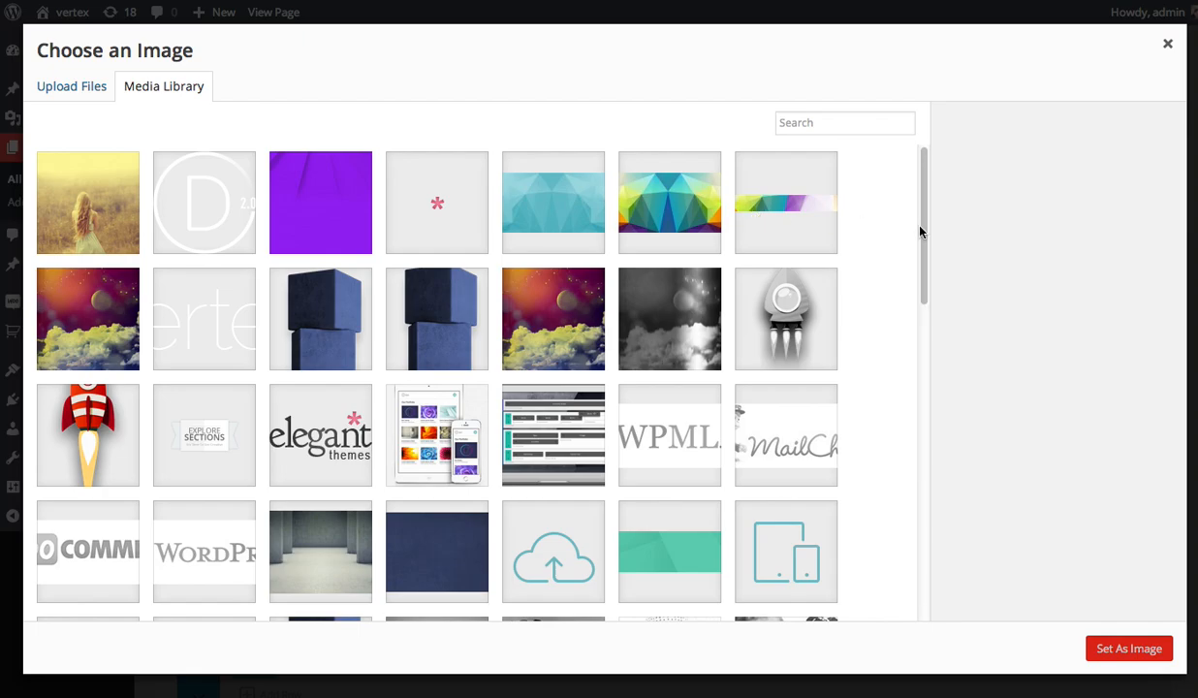
scroll(926, 247, "down", 4)
scroll(929, 253, "down", 15)
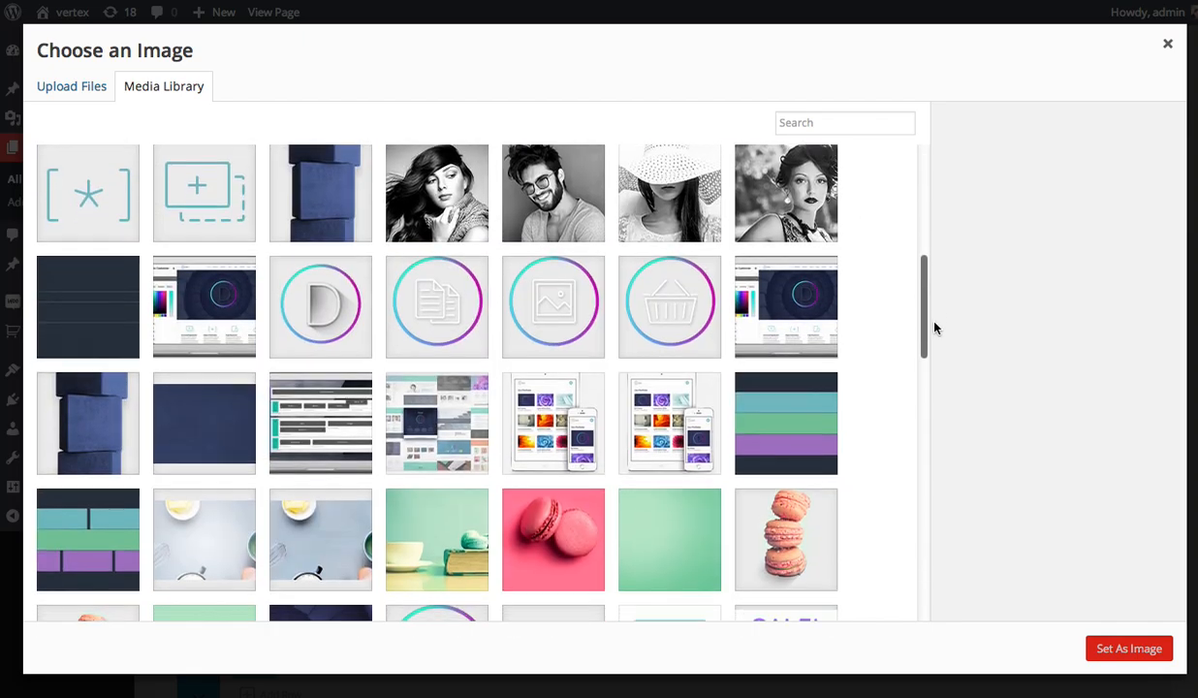
scroll(750, 385, "down", 15)
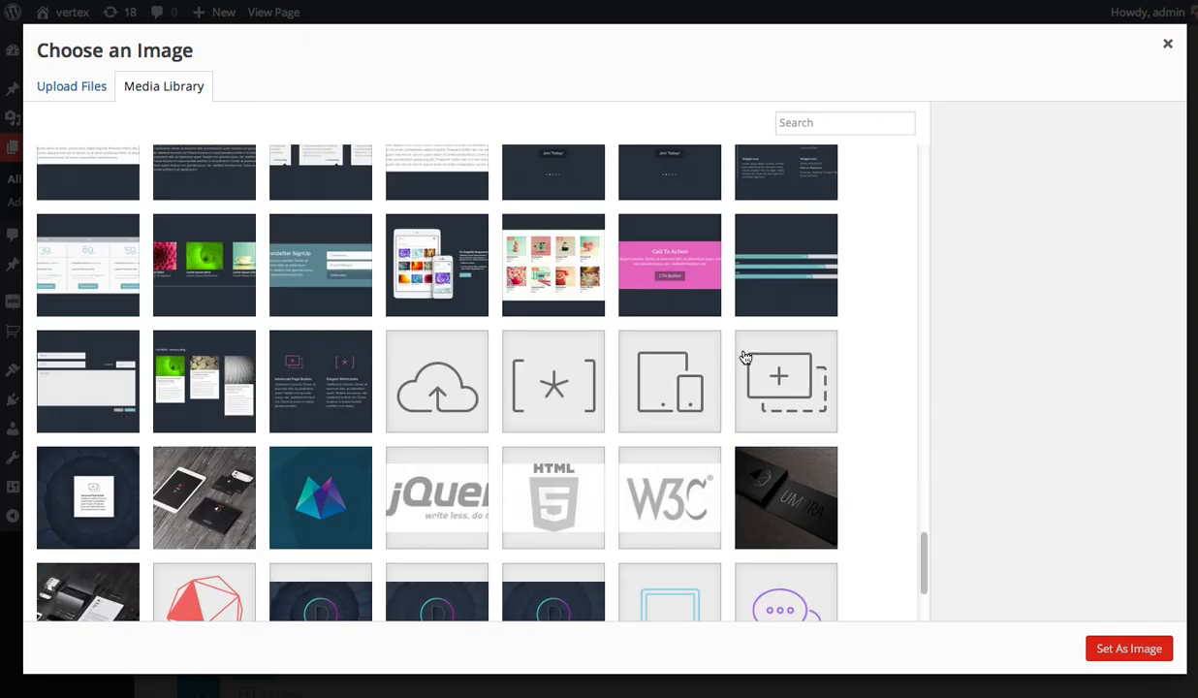
scroll(747, 354, "down", 15)
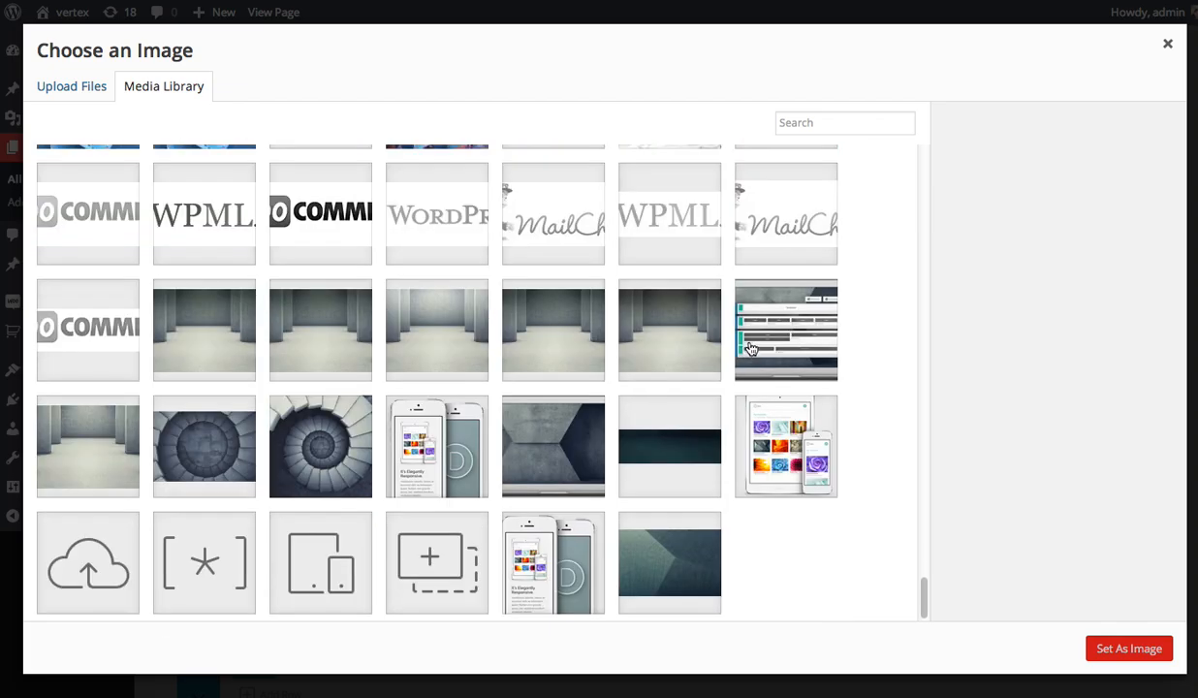
scroll(750, 349, "up", 15)
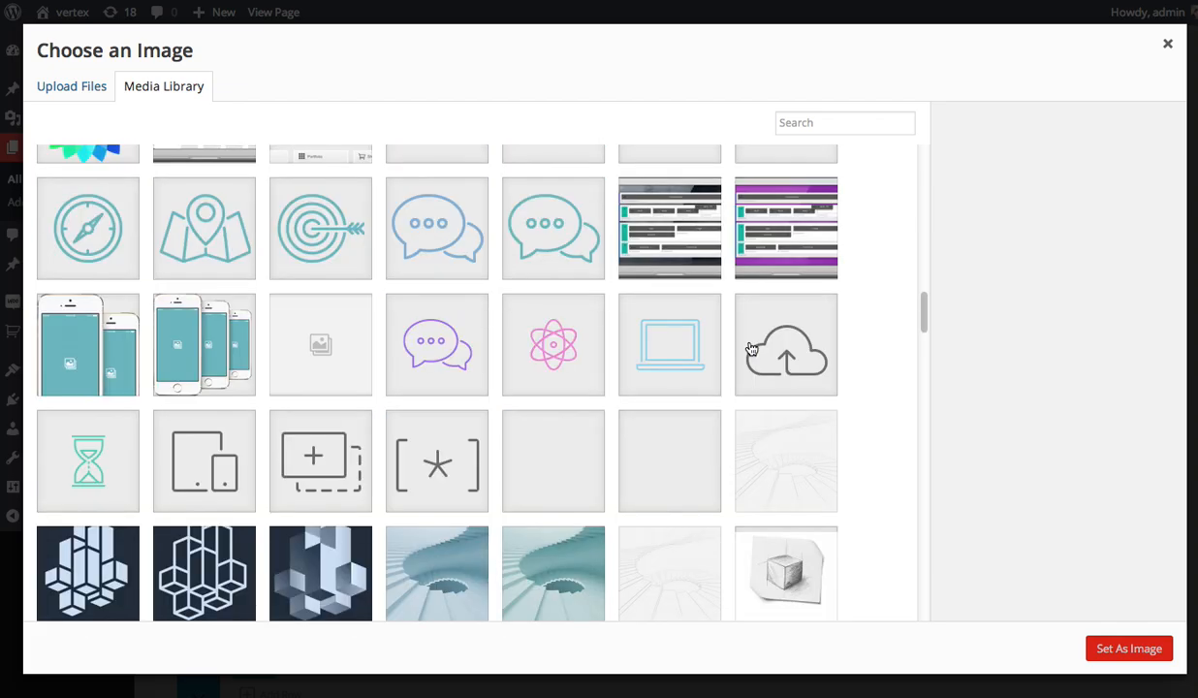
scroll(751, 349, "up", 15)
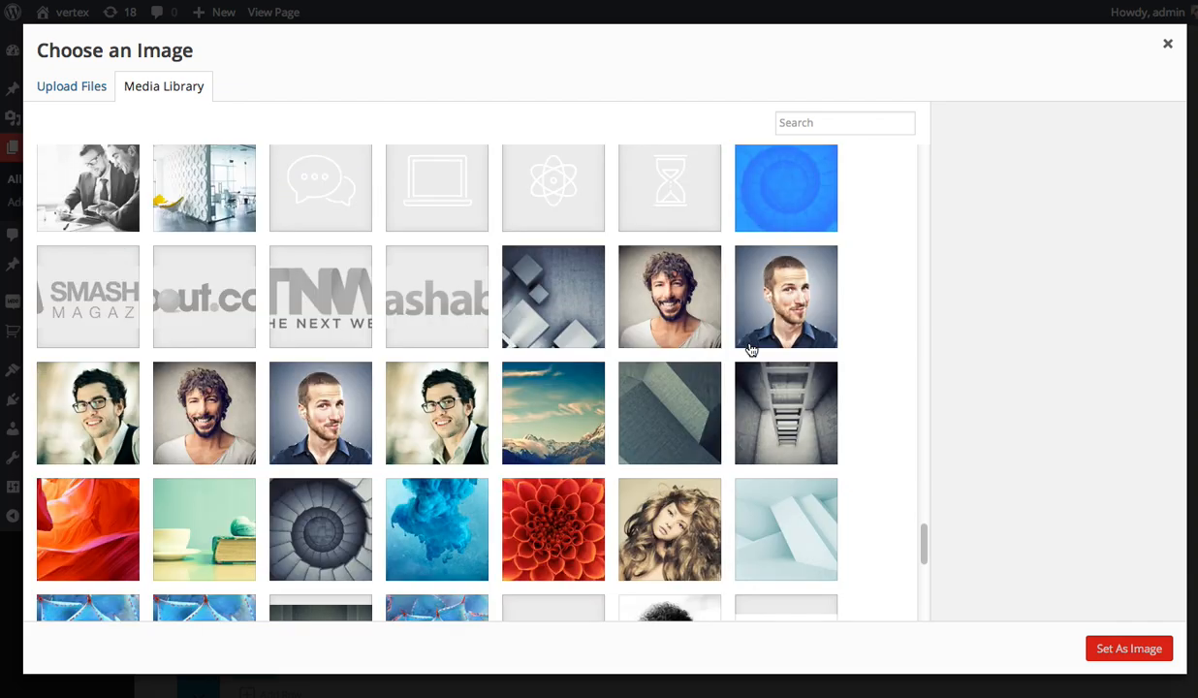
scroll(751, 349, "down", 1)
left_click(121, 351)
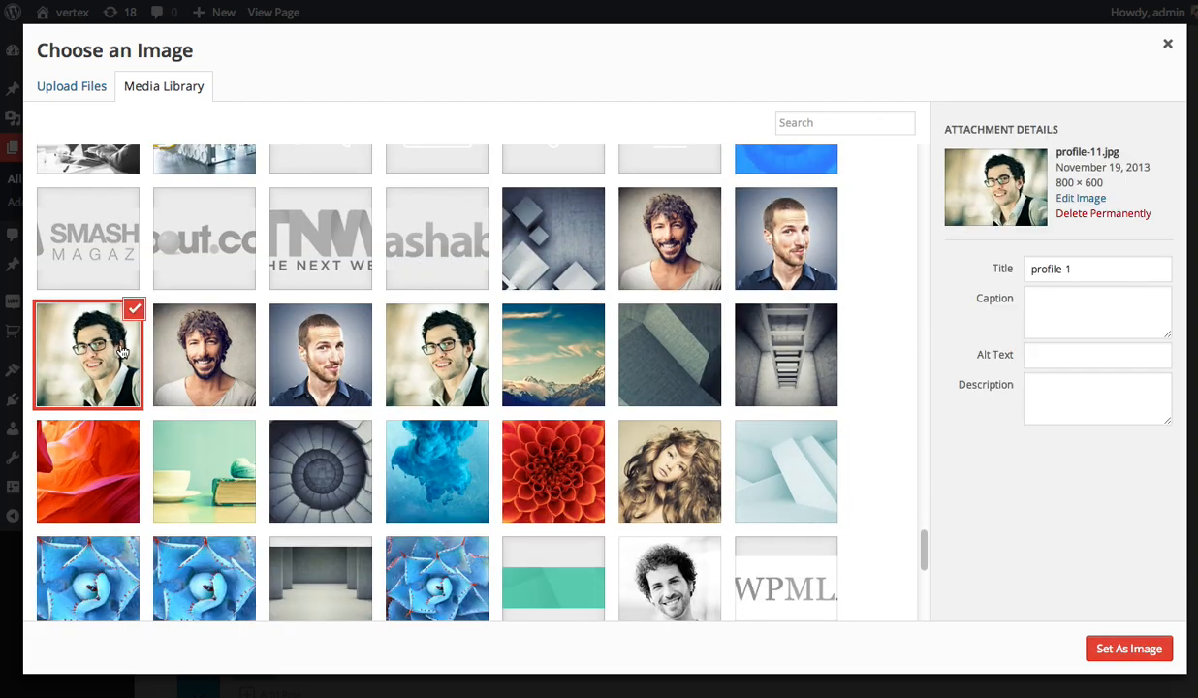
left_click(1115, 647)
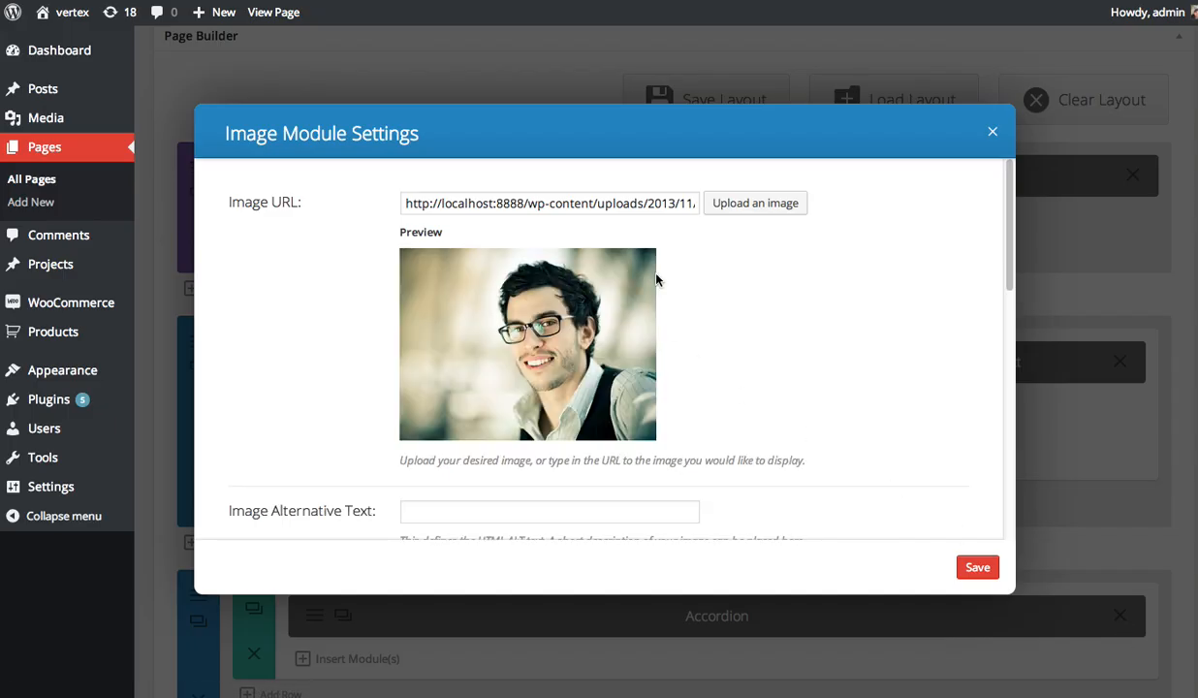
Step: Enter "My Profile" as the image alternative text
scroll(968, 280, "down", 5)
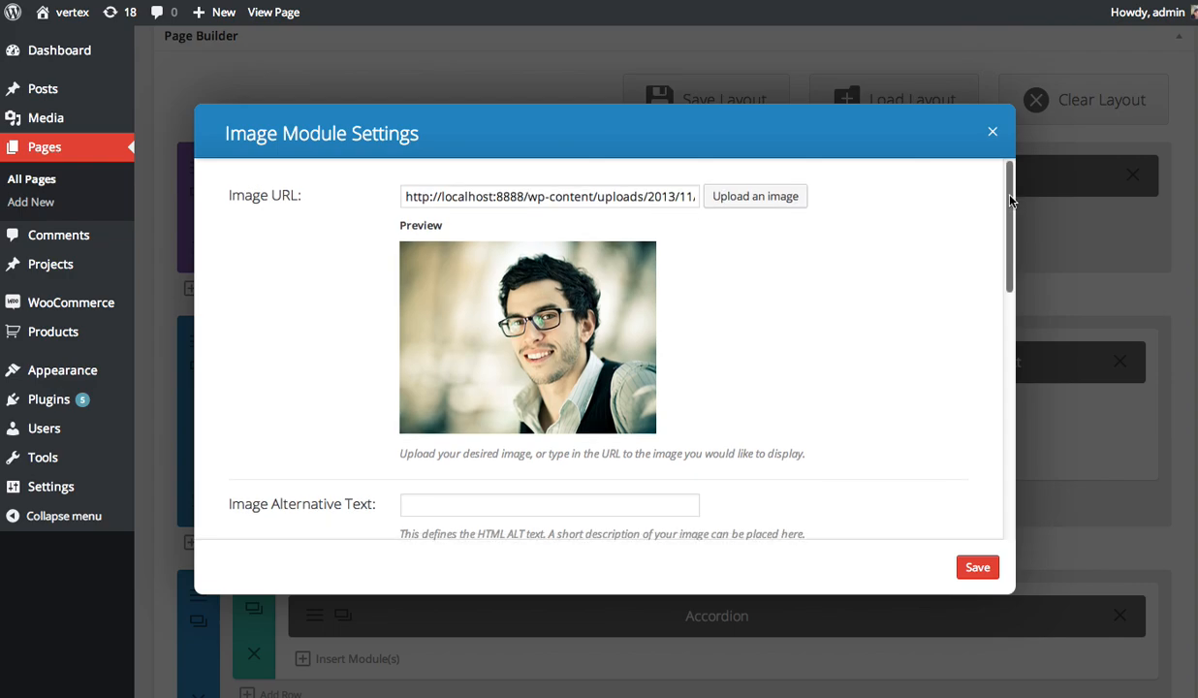
left_click(413, 312)
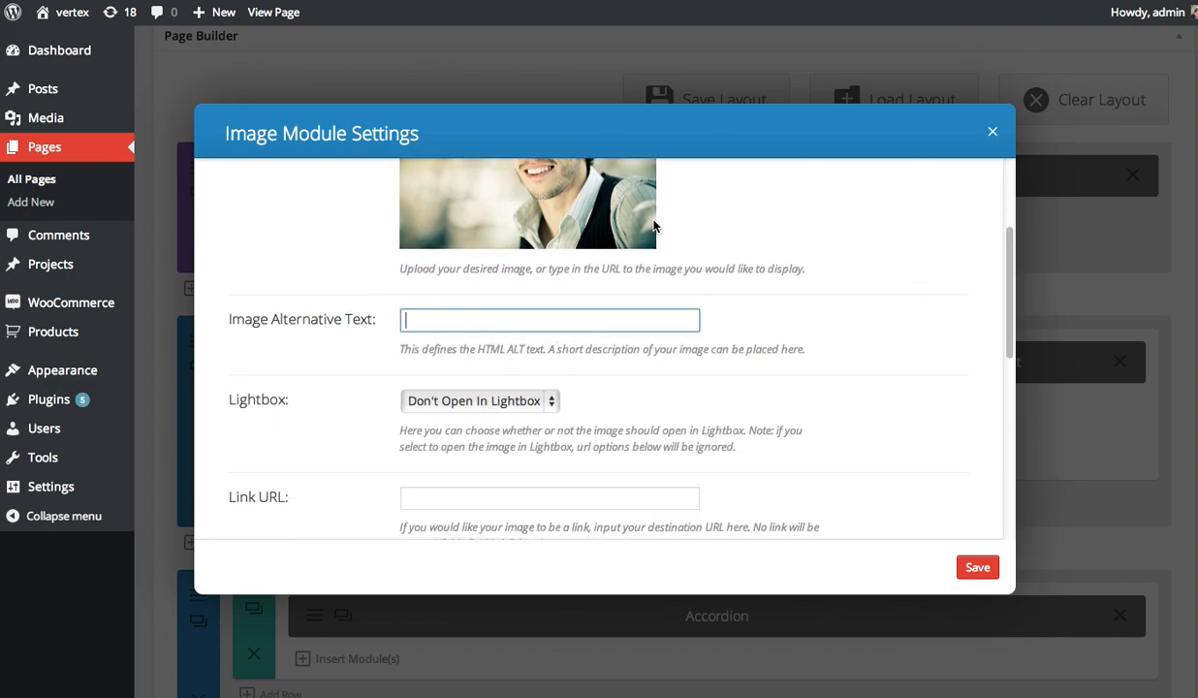
scroll(688, 330, "up", 3)
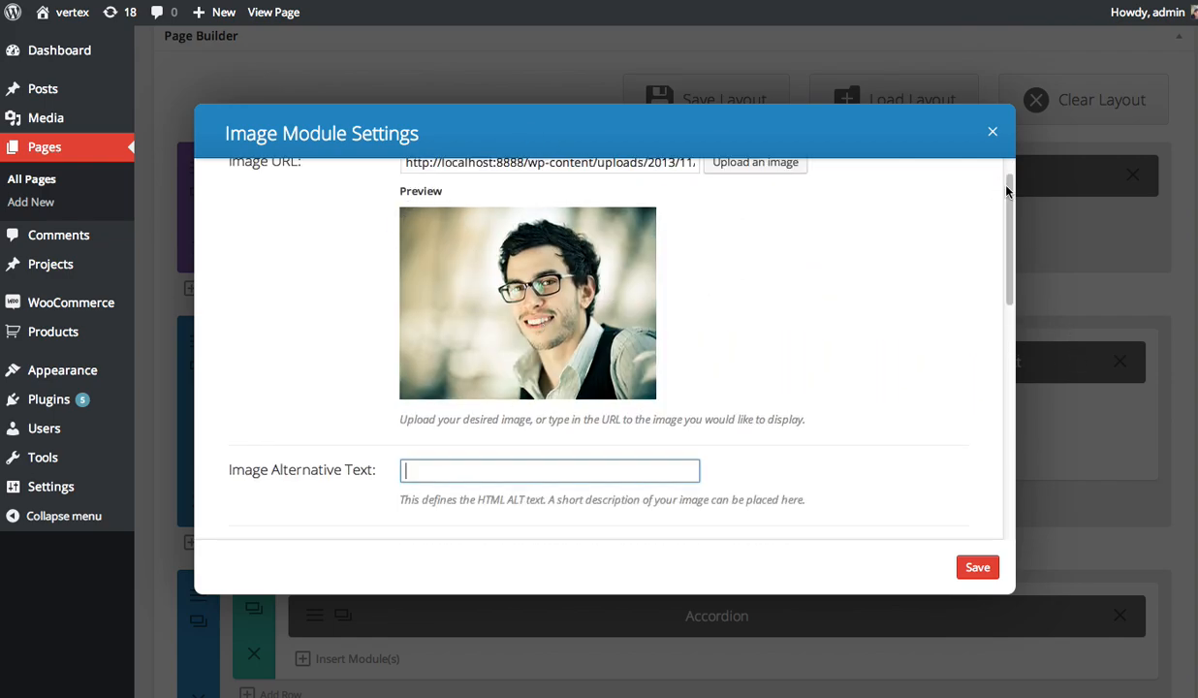
left_click_drag(1009, 192, 581, 270)
left_click(563, 248)
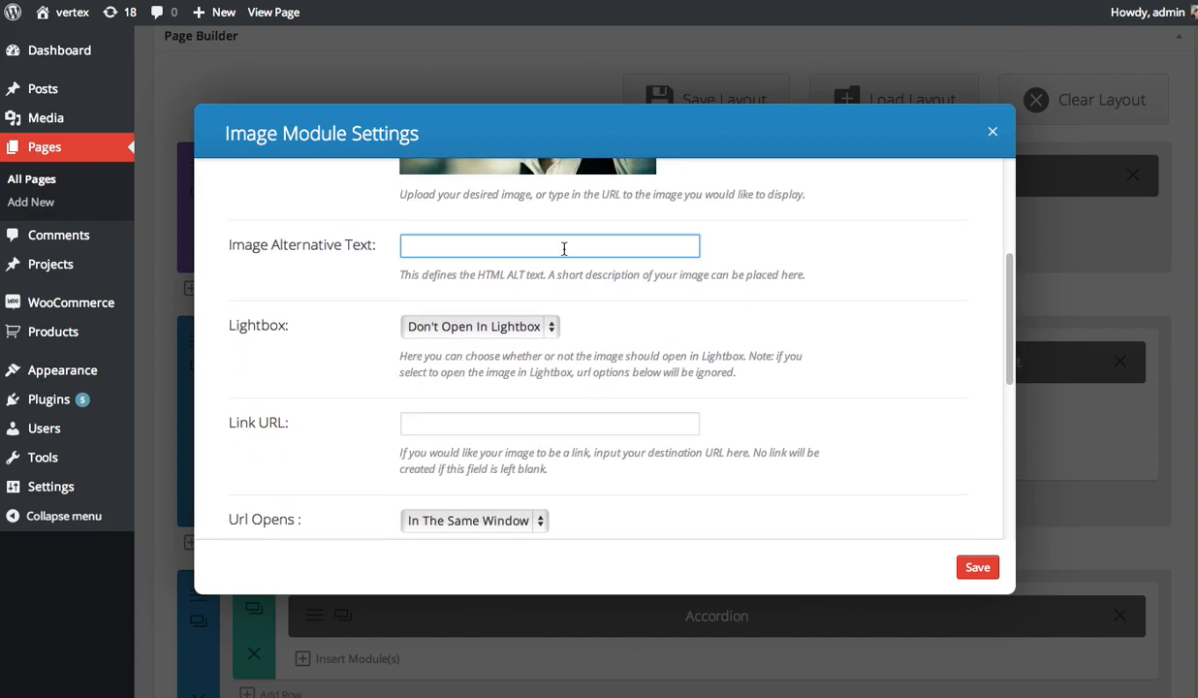
type("My Profile")
Step: Set the image module's Lightbox option to Open In Lightbox
left_click(524, 328)
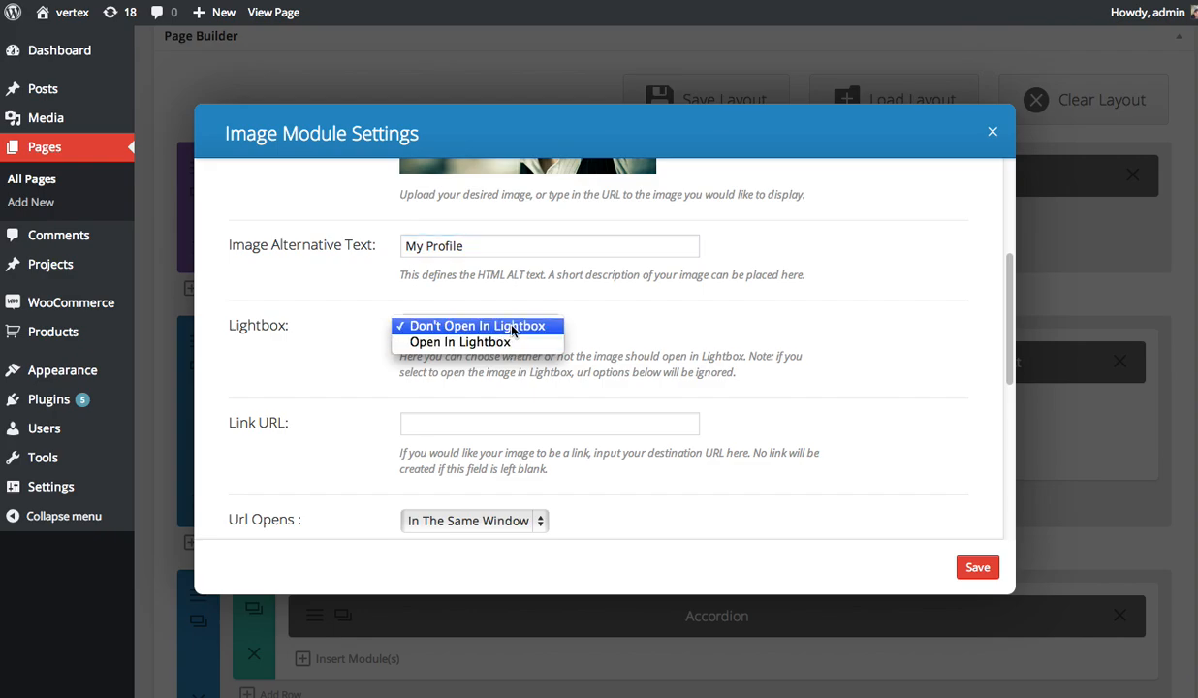
left_click(512, 328)
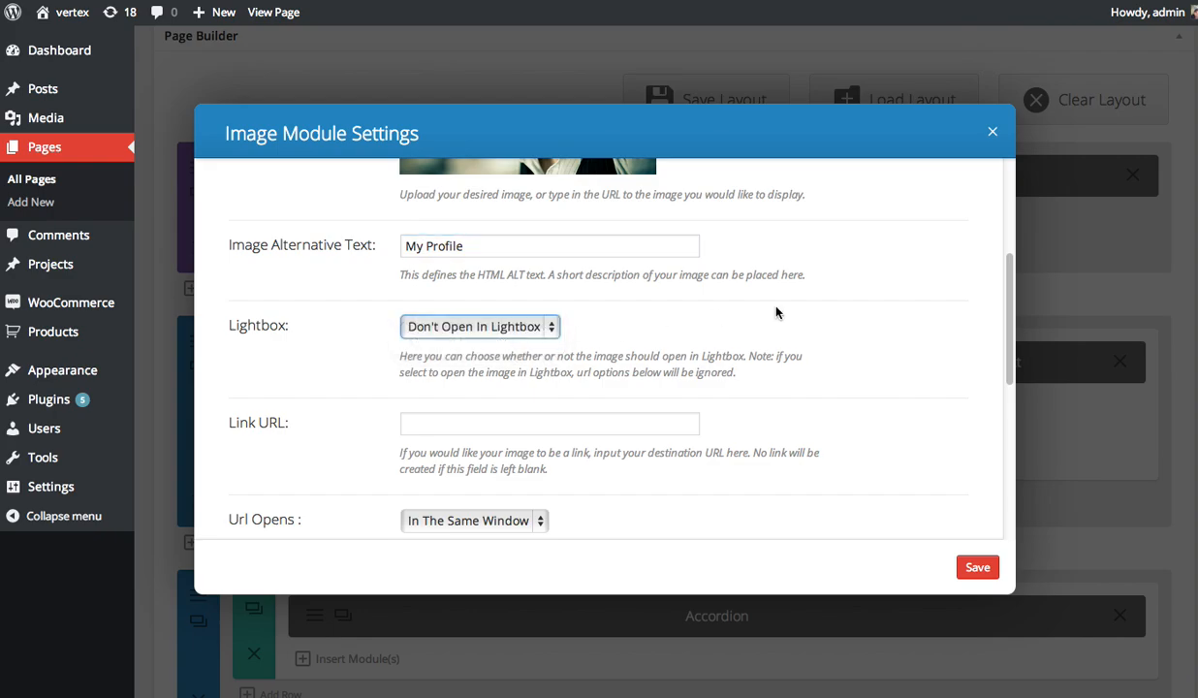
left_click(493, 328)
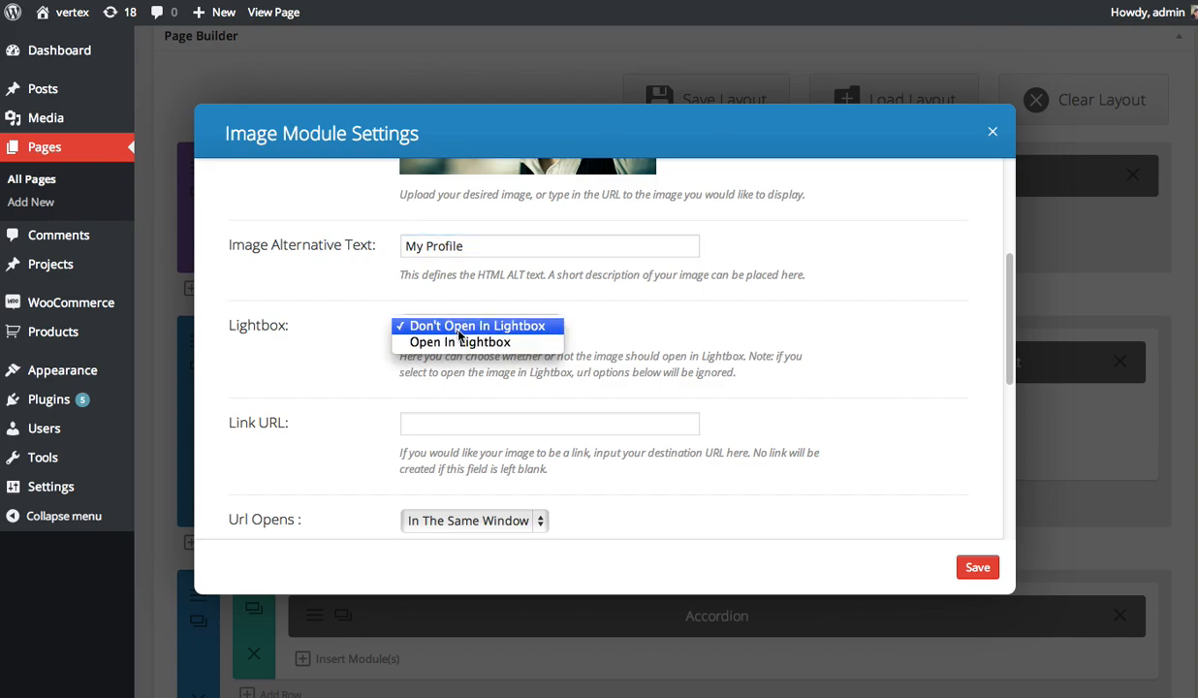
left_click(506, 343)
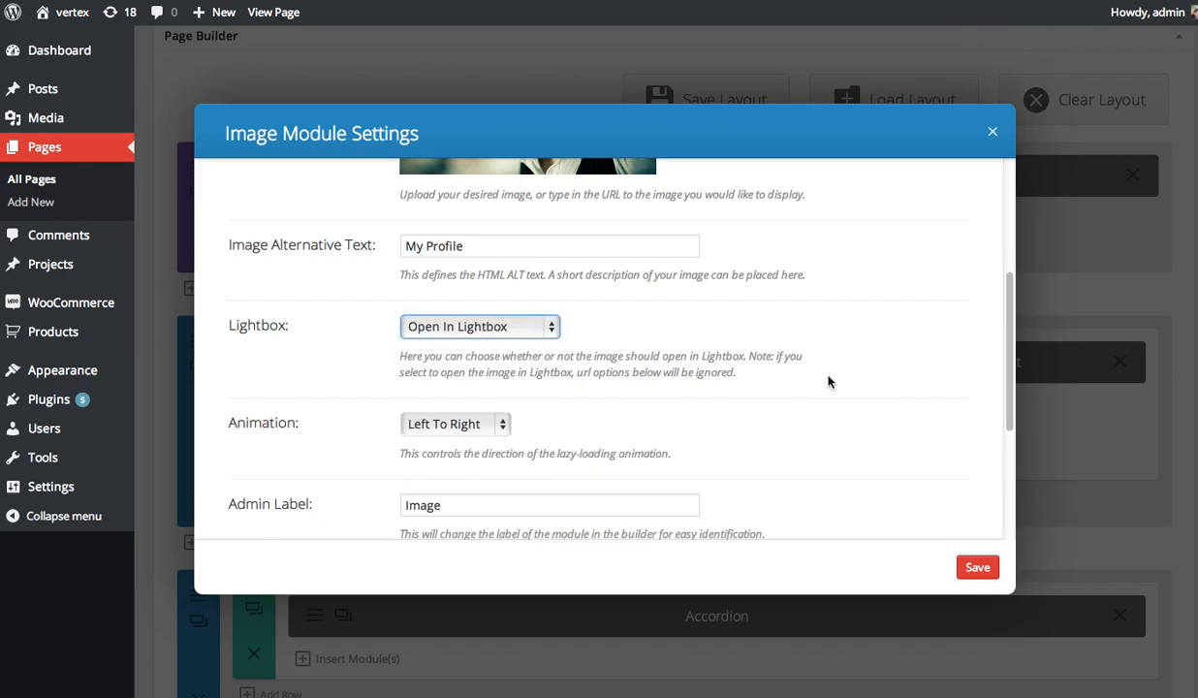
Step: Save the image module with the Left To Right animation and move it above the Text module in the first column
left_click_drag(1005, 299, 1011, 357)
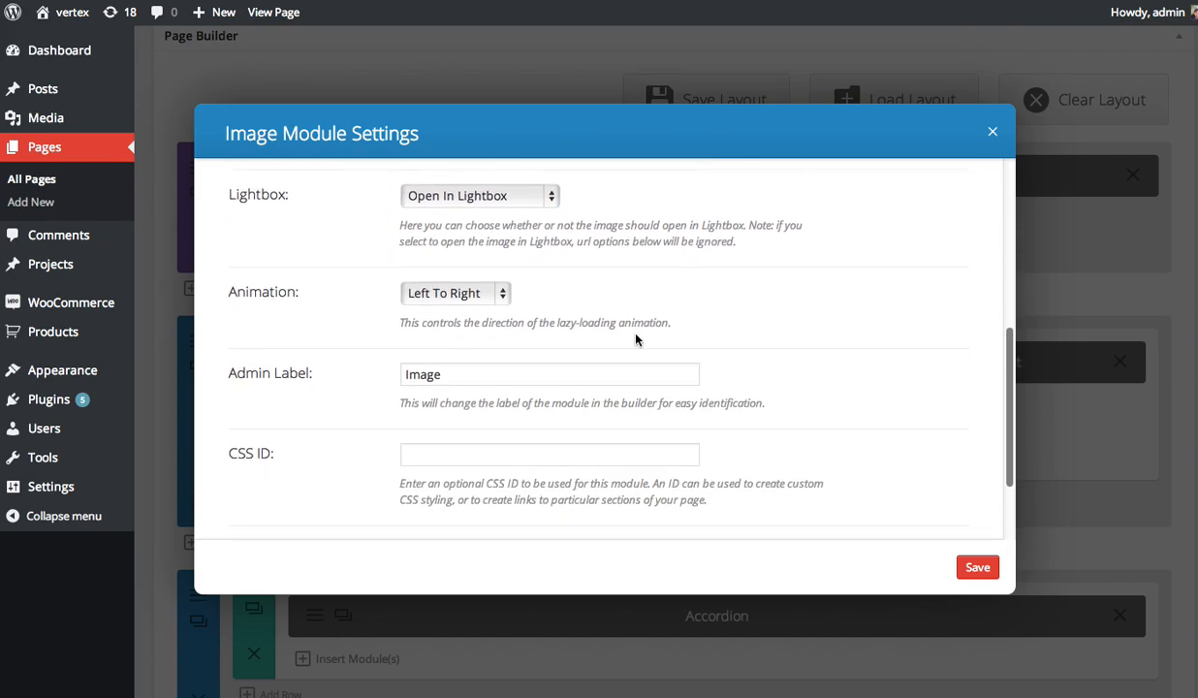
left_click(491, 304)
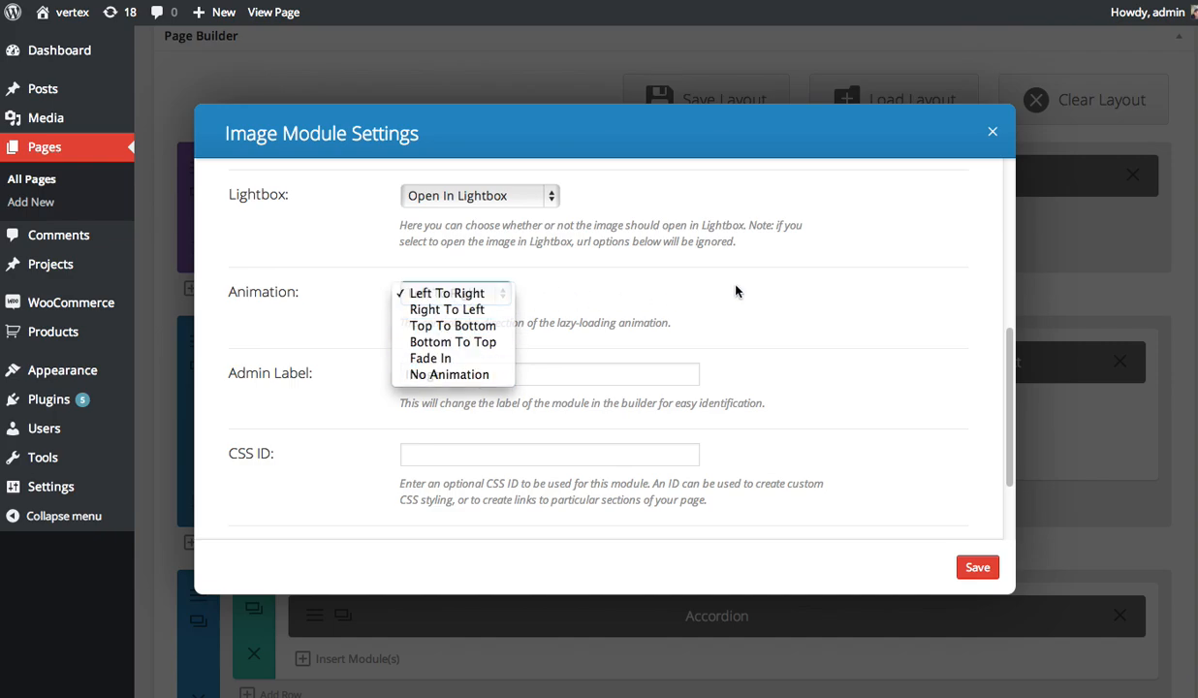
left_click(634, 321)
scroll(641, 348, "down", 3)
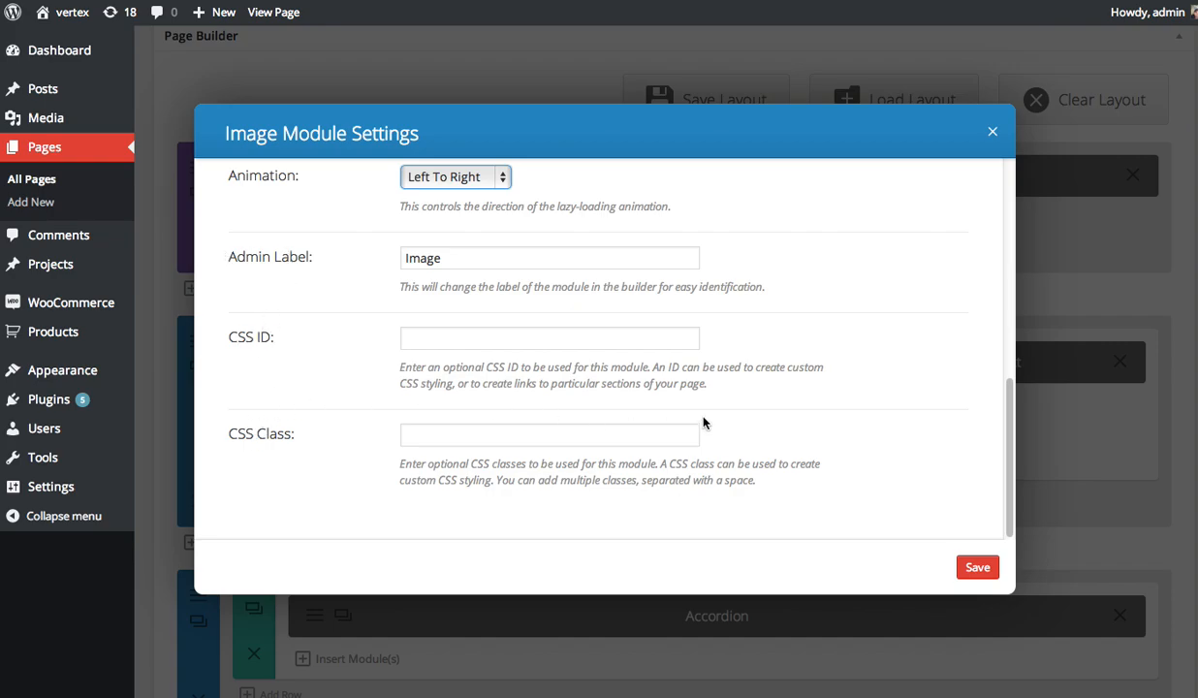
scroll(682, 409, "up", 10)
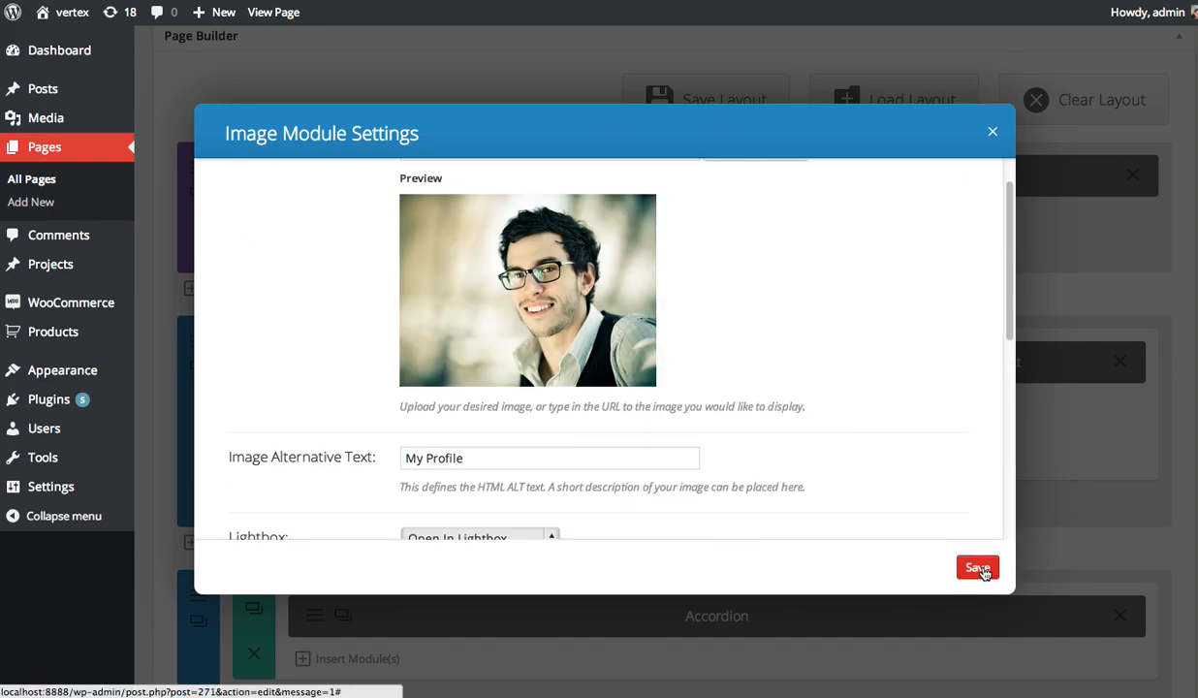
left_click(980, 568)
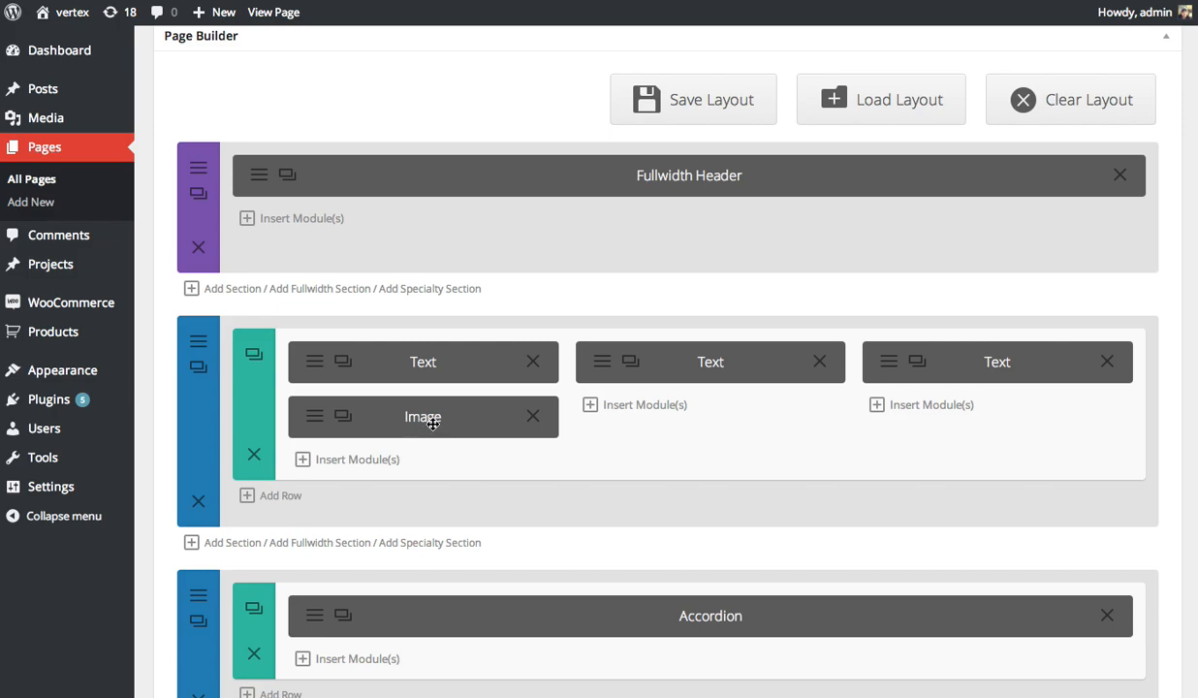
left_click_drag(417, 414, 427, 349)
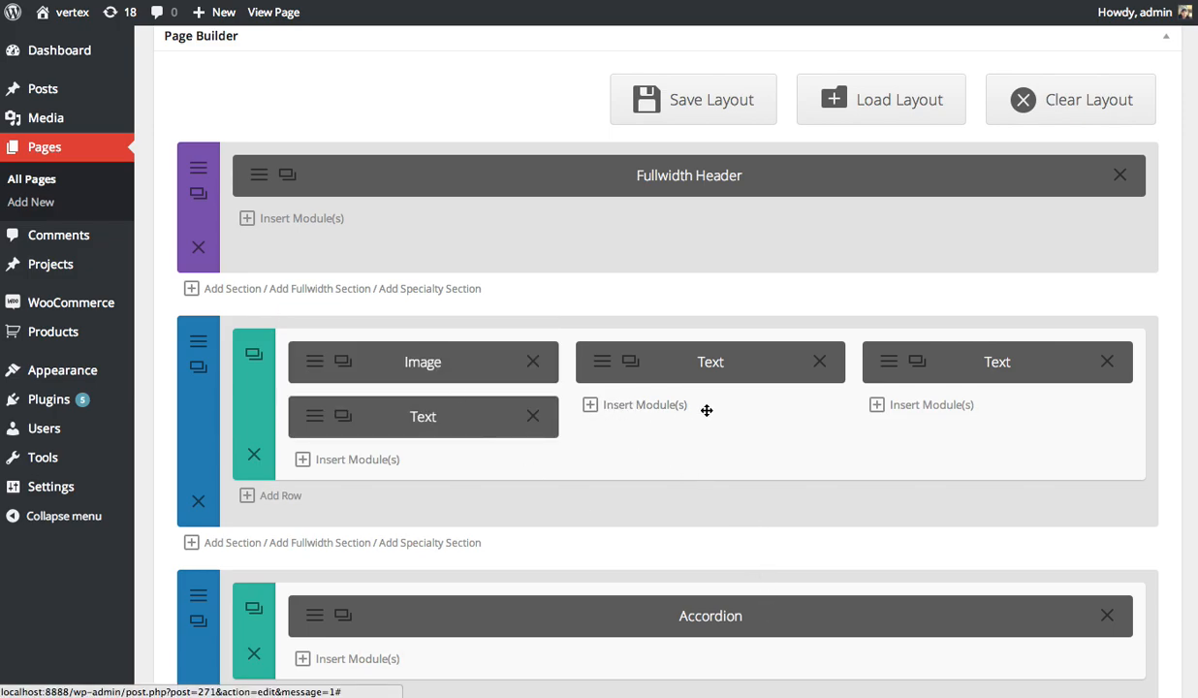
Step: Insert an Image module in the second column, using the library portrait of the smiling curly-haired man in a light shirt
left_click(639, 405)
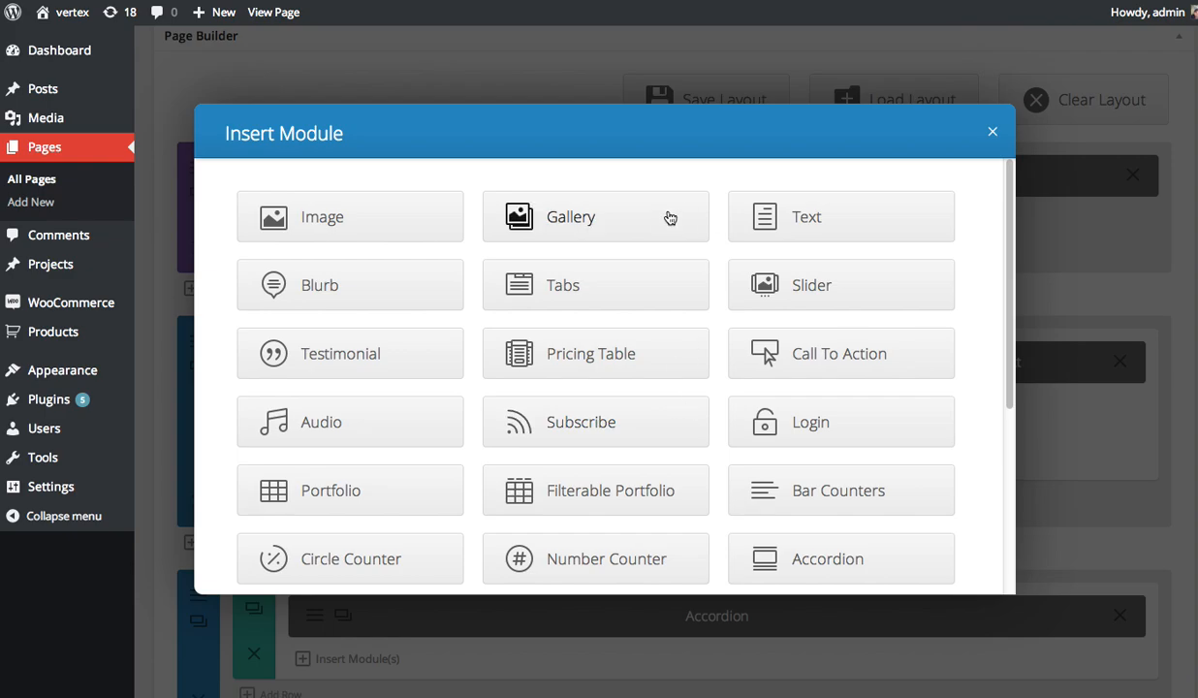
left_click(338, 220)
left_click(741, 211)
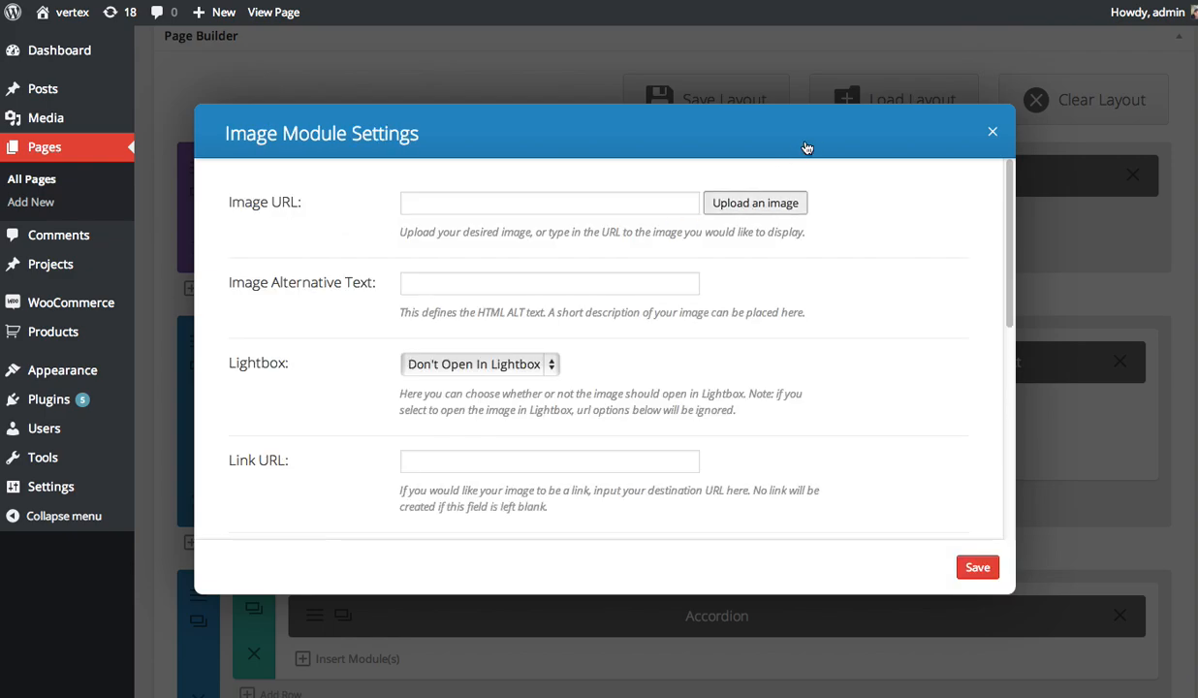
scroll(779, 214, "down", 15)
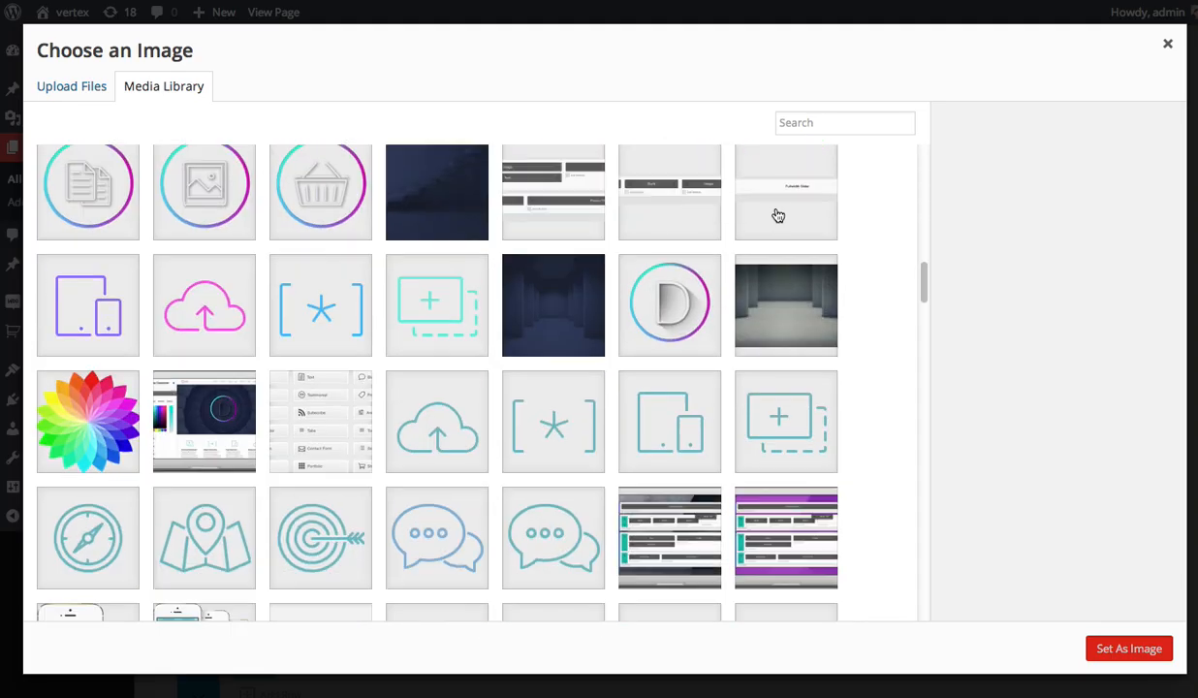
scroll(775, 214, "down", 10)
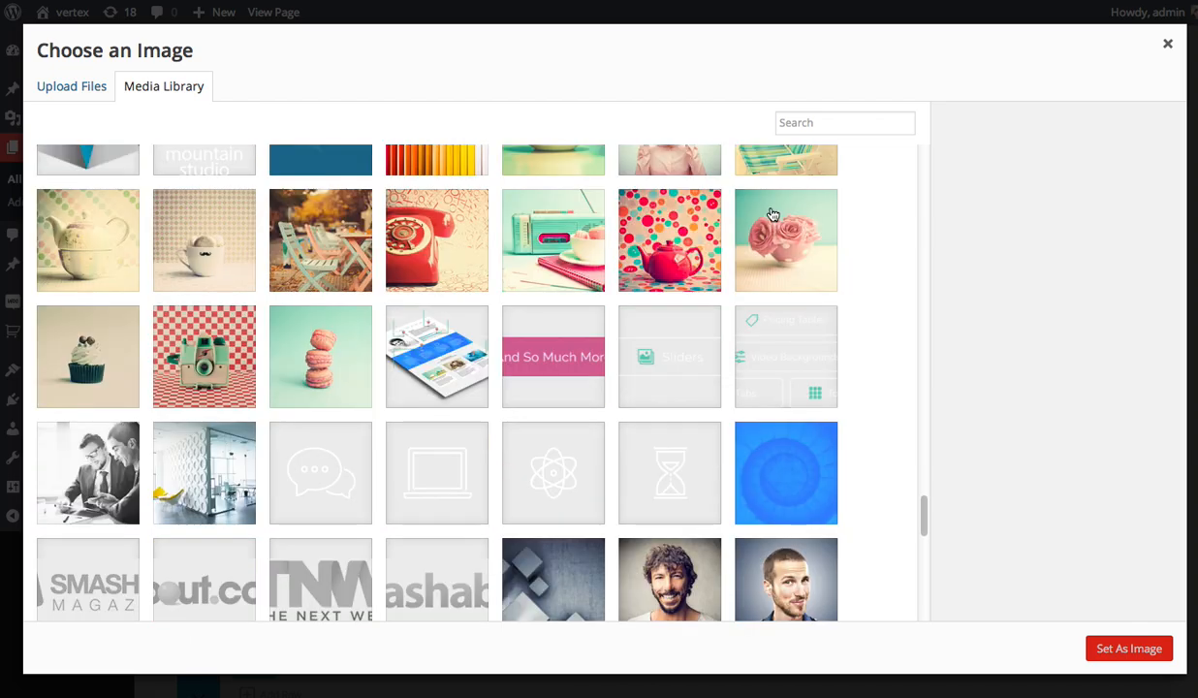
scroll(726, 262, "up", 8)
scroll(720, 391, "down", 1)
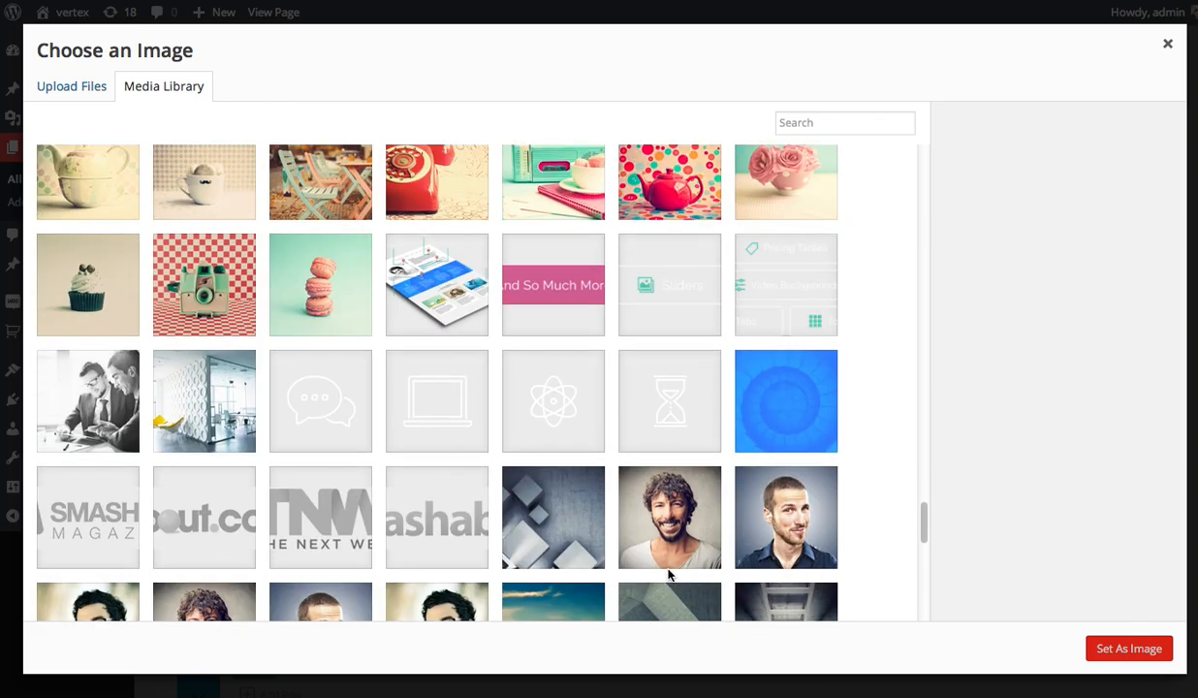
left_click(647, 529)
left_click(1086, 642)
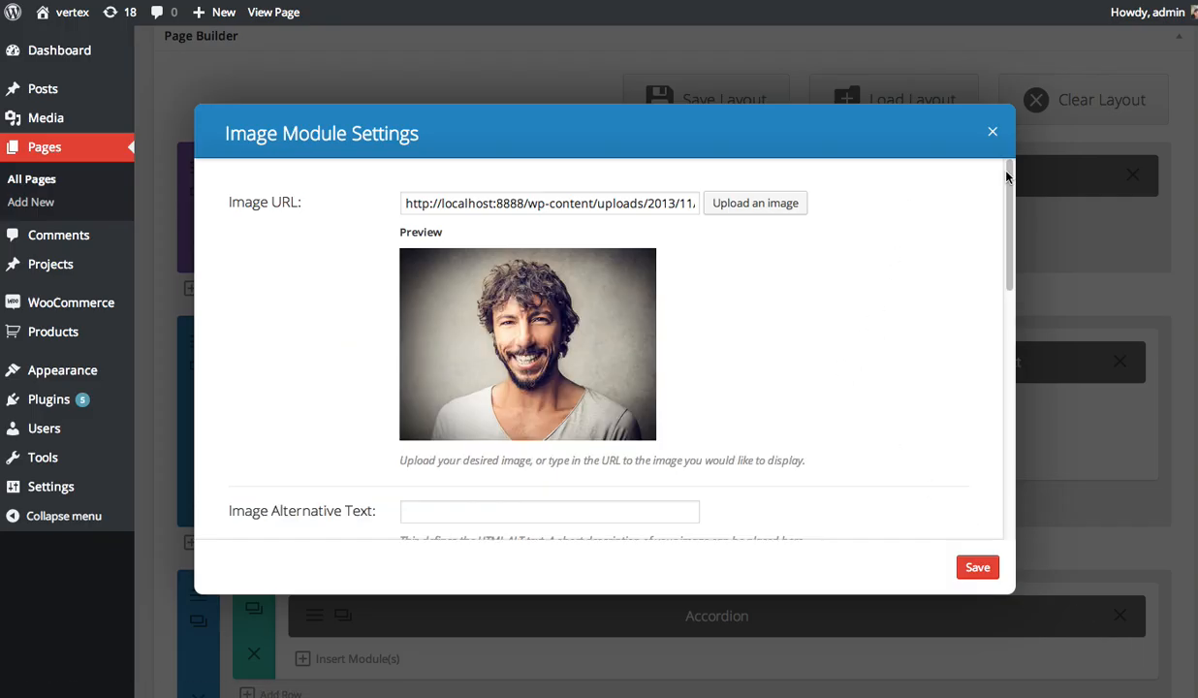
left_click_drag(1006, 175, 664, 297)
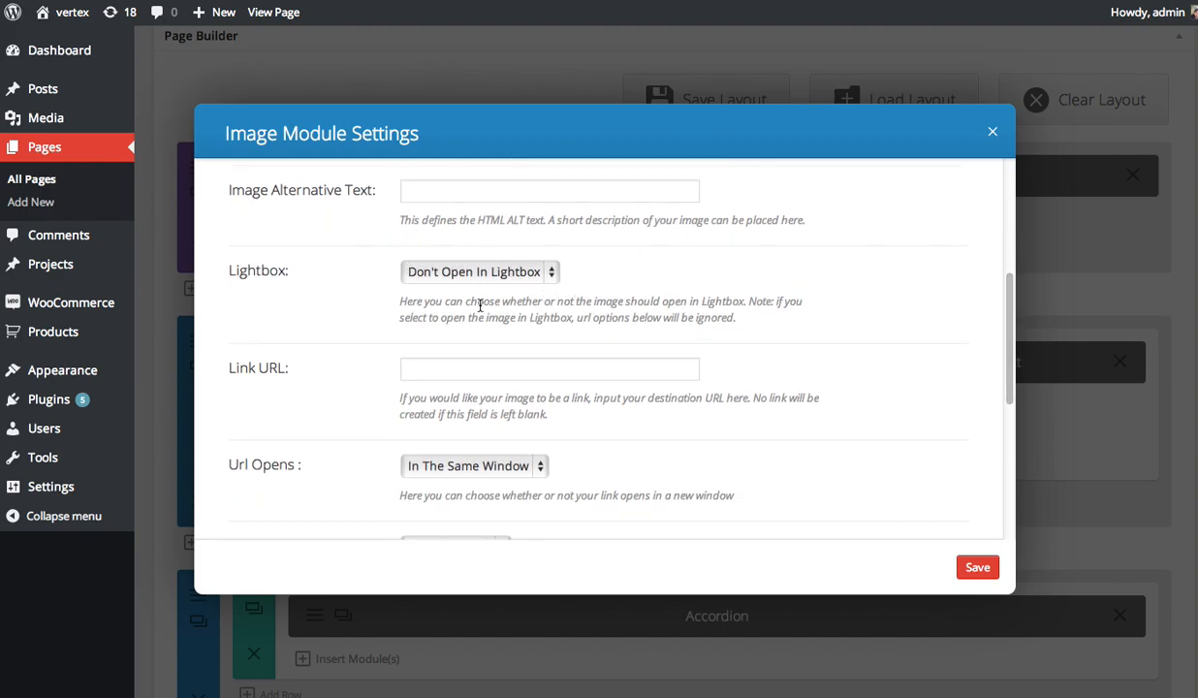
left_click(449, 368)
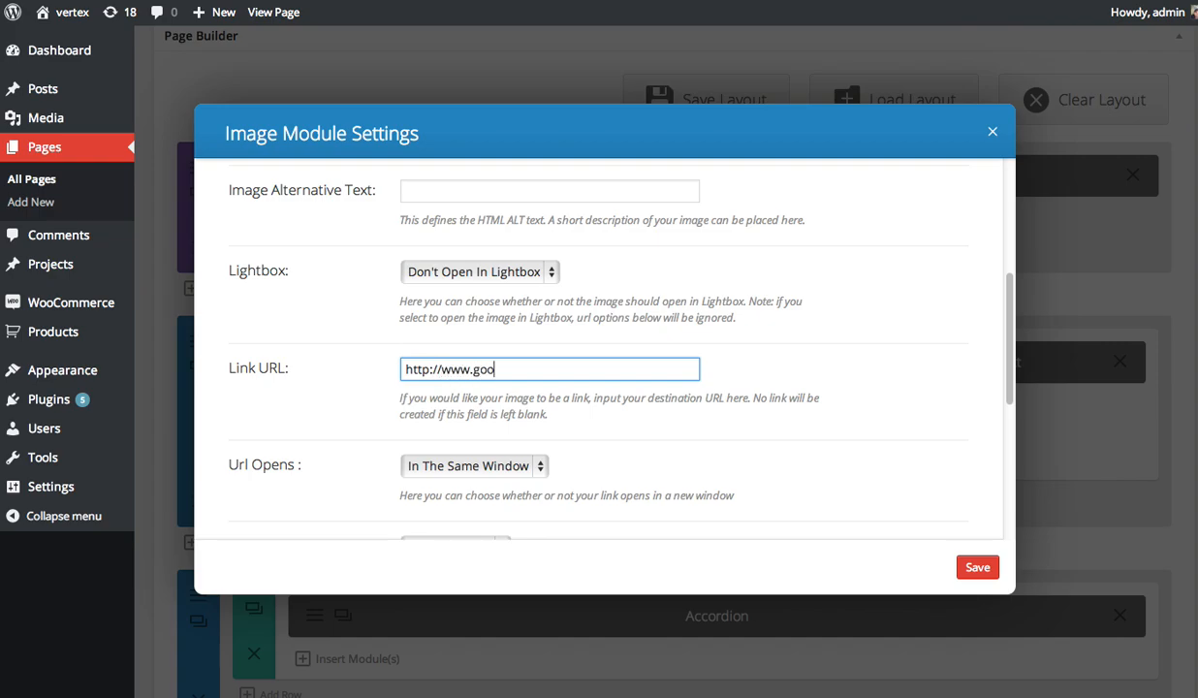
type("e.com")
Step: Set the image link's Url Opens option to In The New Tab
left_click_drag(1010, 286, 1011, 330)
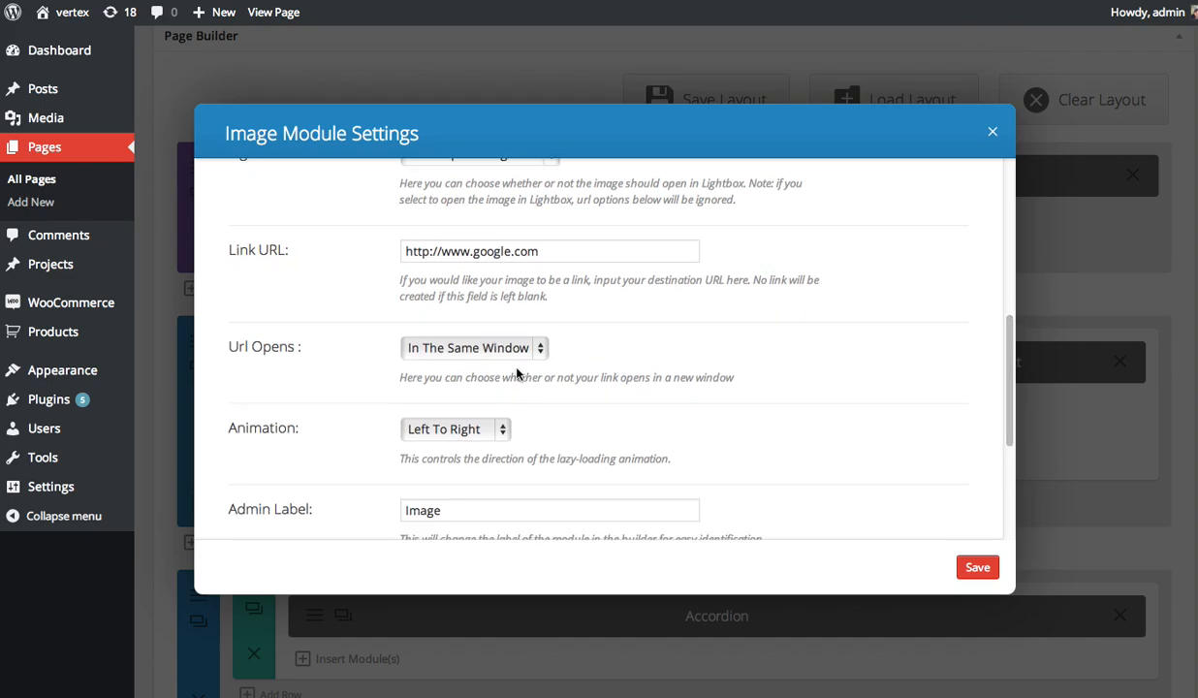
left_click(518, 358)
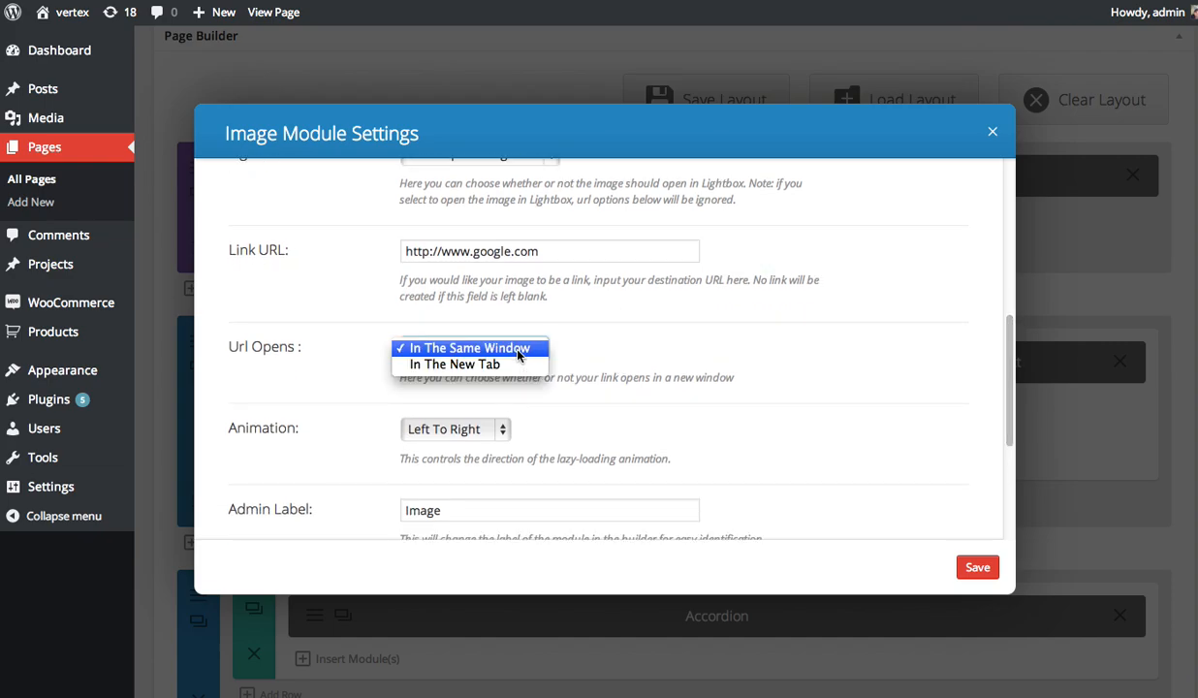
left_click(771, 358)
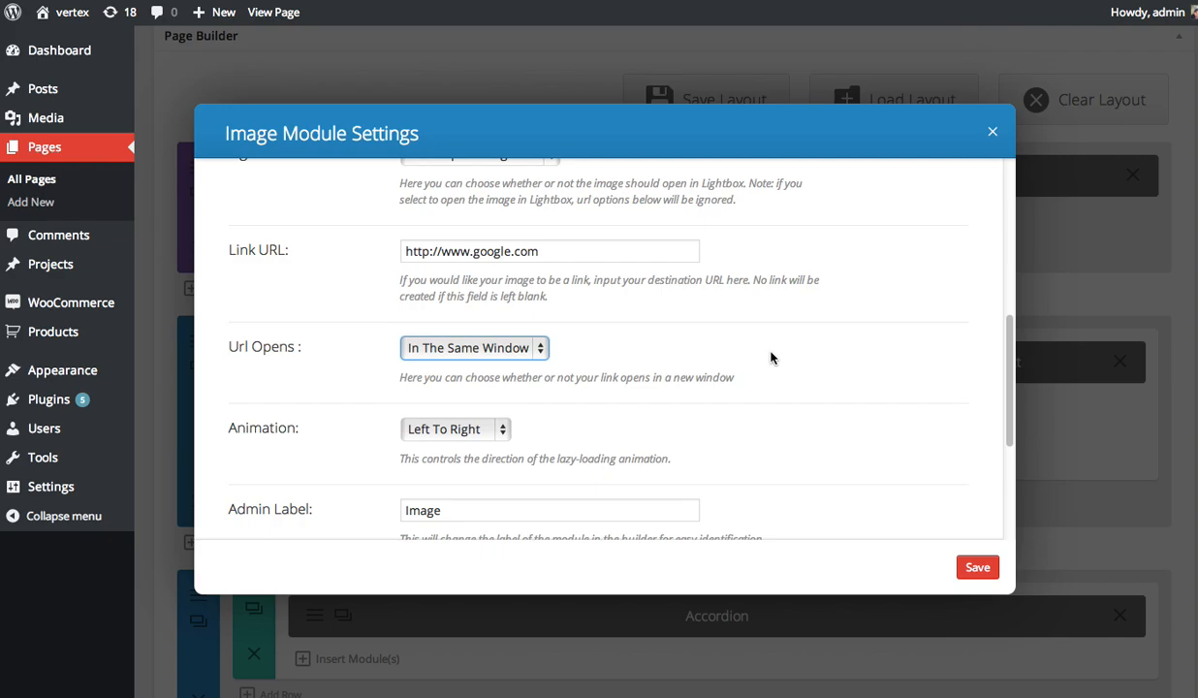
left_click(518, 349)
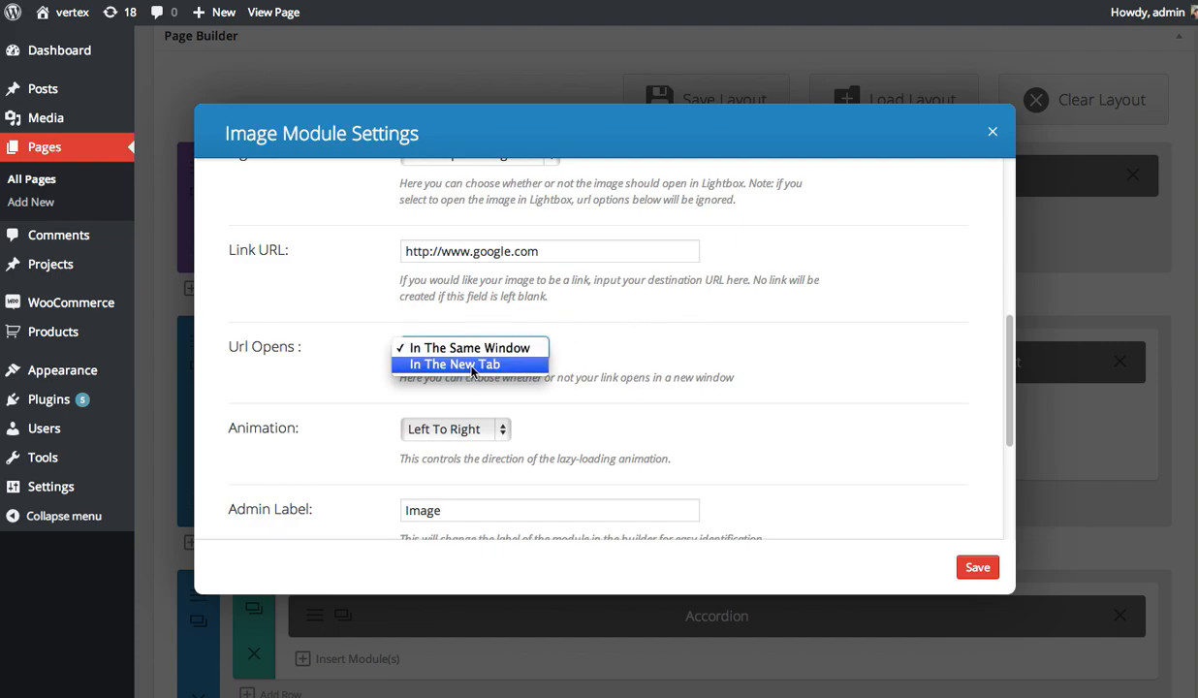
left_click(472, 364)
Step: Save the image module and move it above the Text module in the second column
scroll(795, 426, "down", 3)
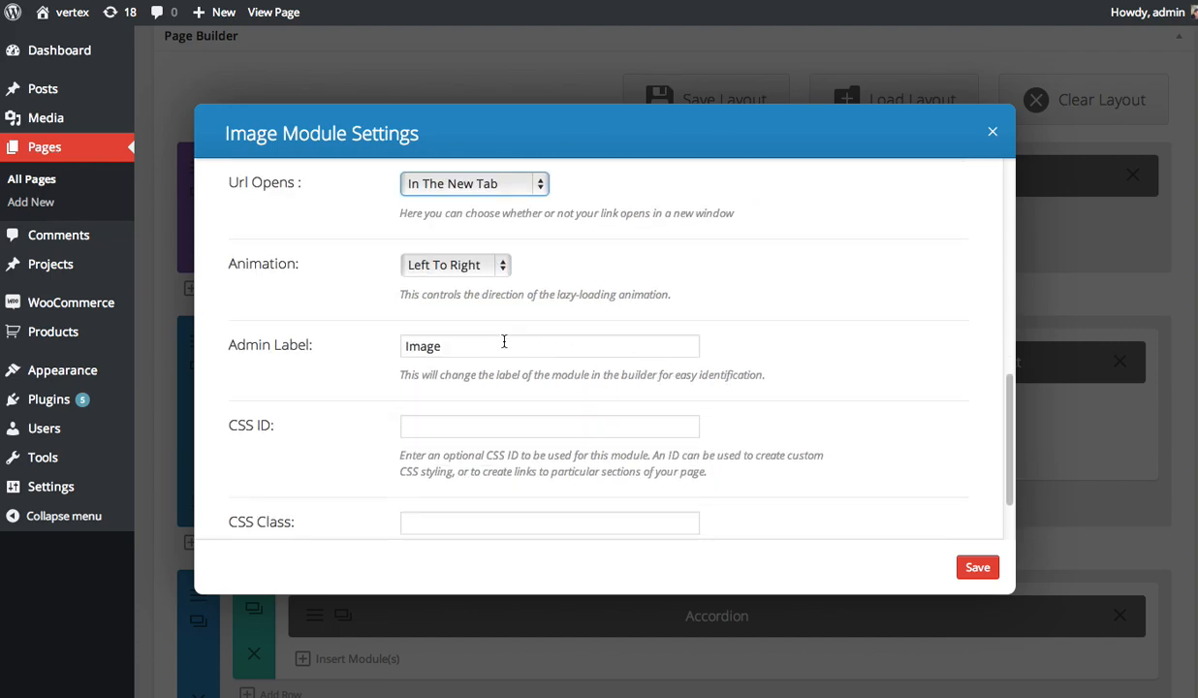
scroll(736, 446, "up", 1)
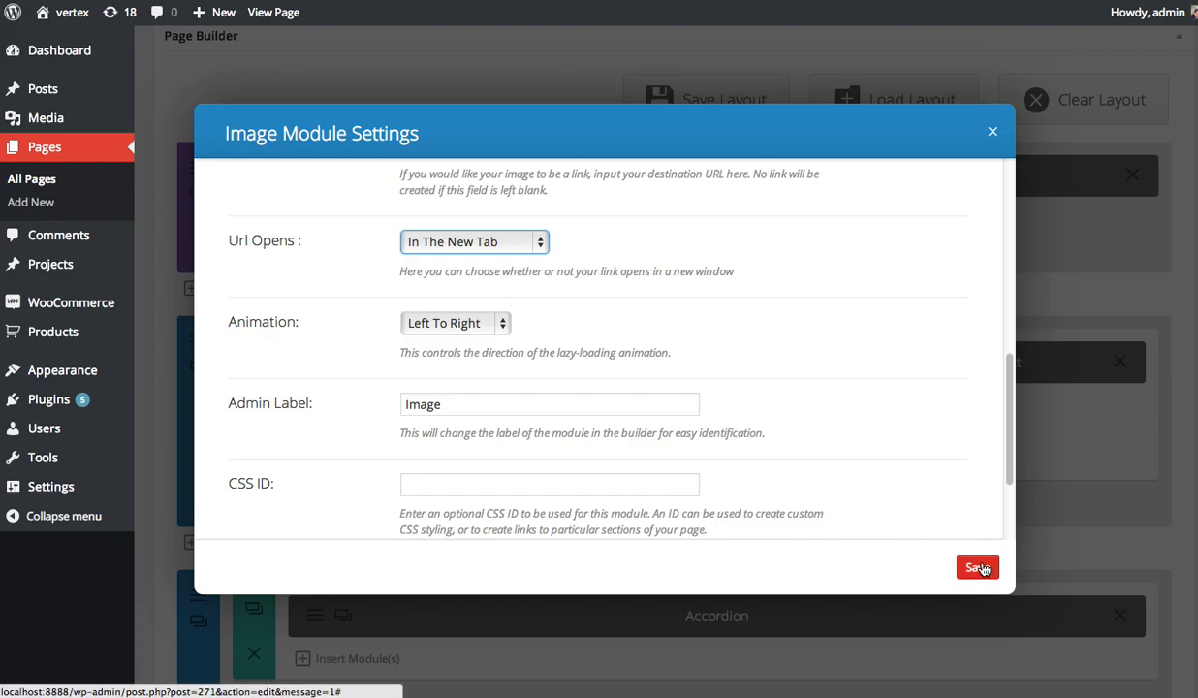
left_click(981, 562)
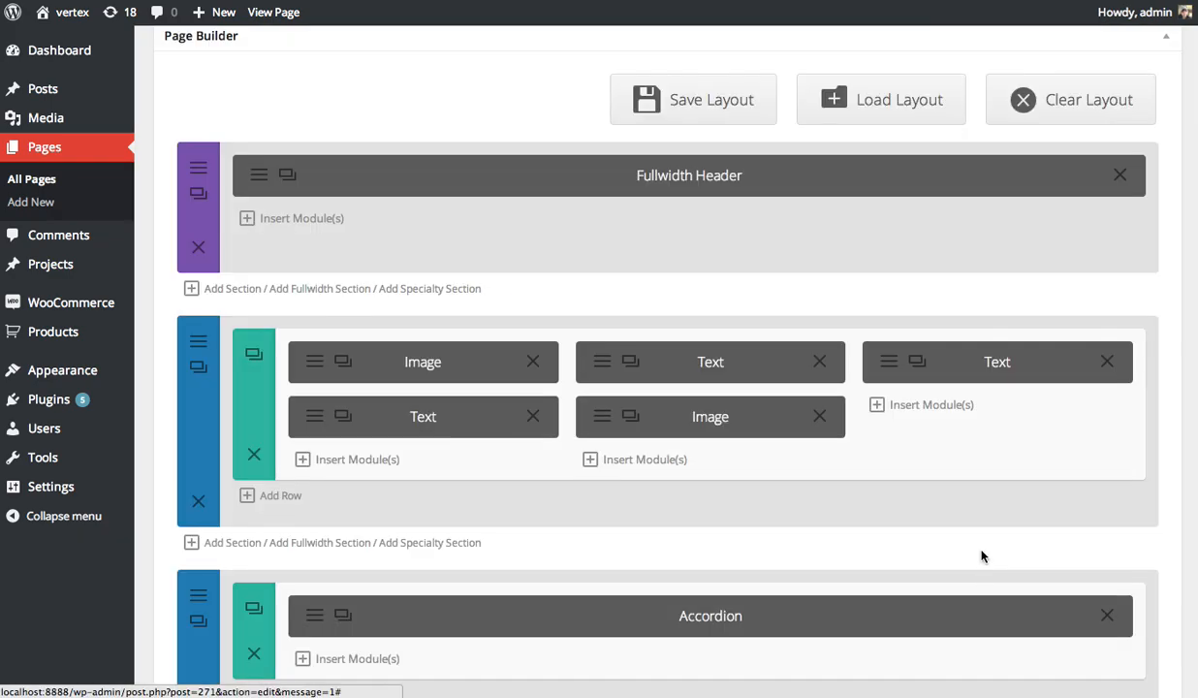
left_click_drag(709, 416, 702, 357)
Step: Insert an Image module in the third column, using the library portrait profile-21.jpg of the short-haired man in a navy shirt
left_click(934, 416)
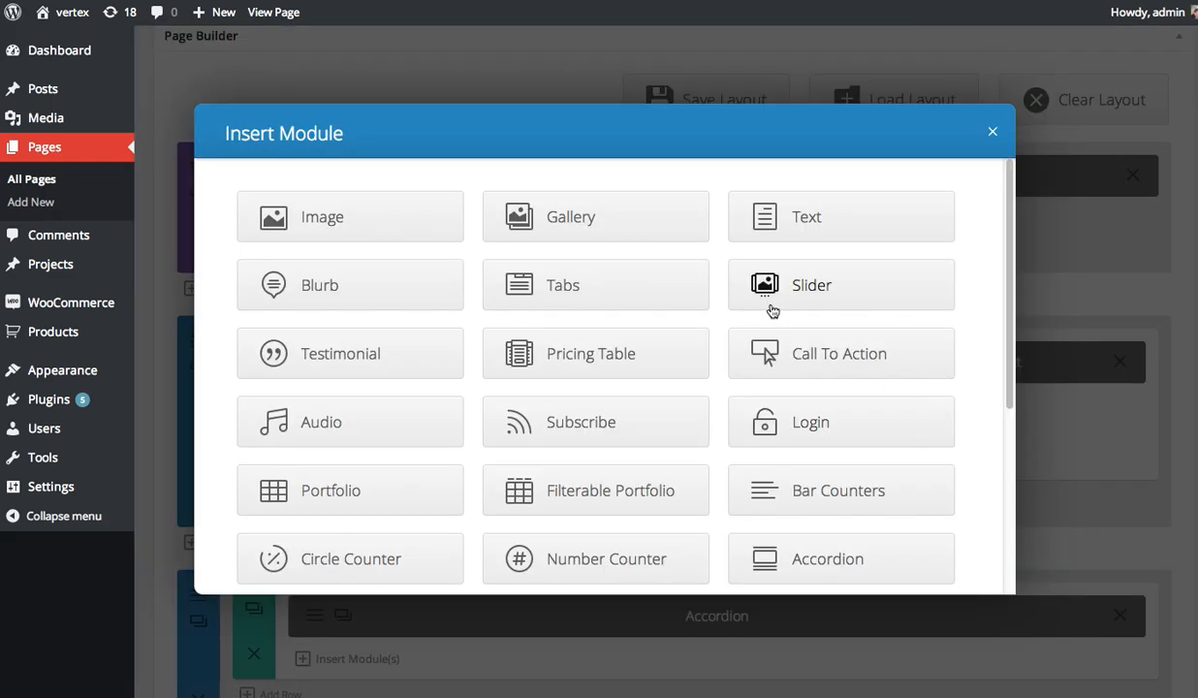
left_click(436, 229)
left_click(742, 205)
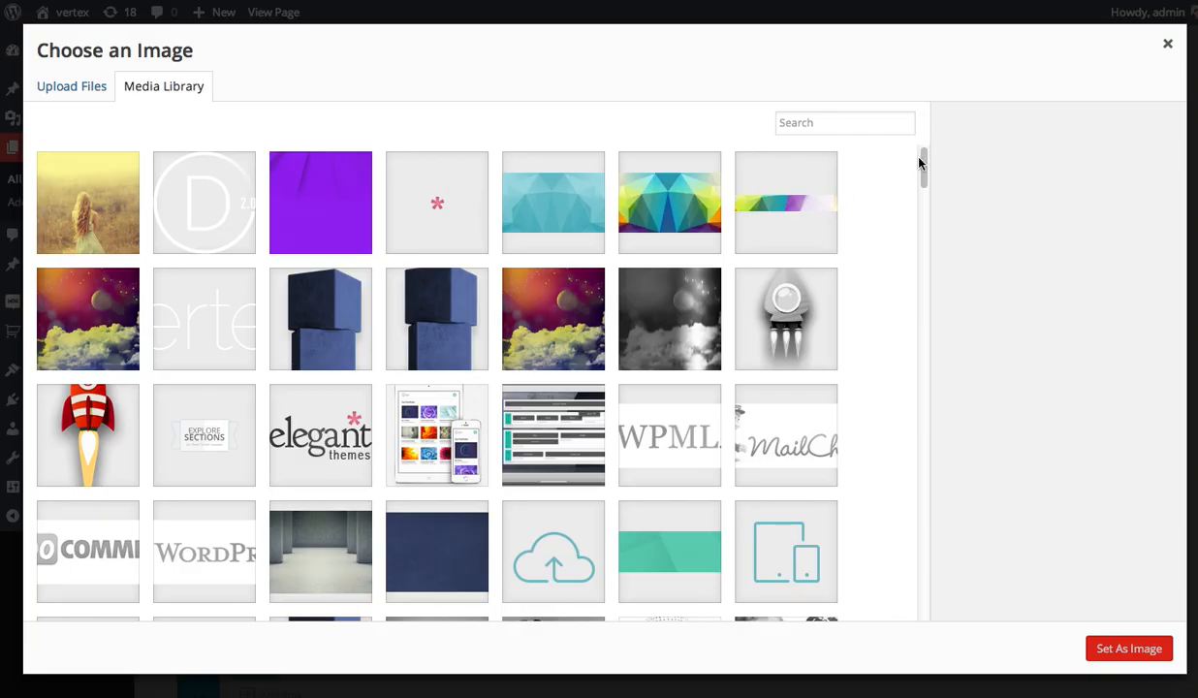
left_click_drag(920, 163, 960, 541)
left_click(824, 350)
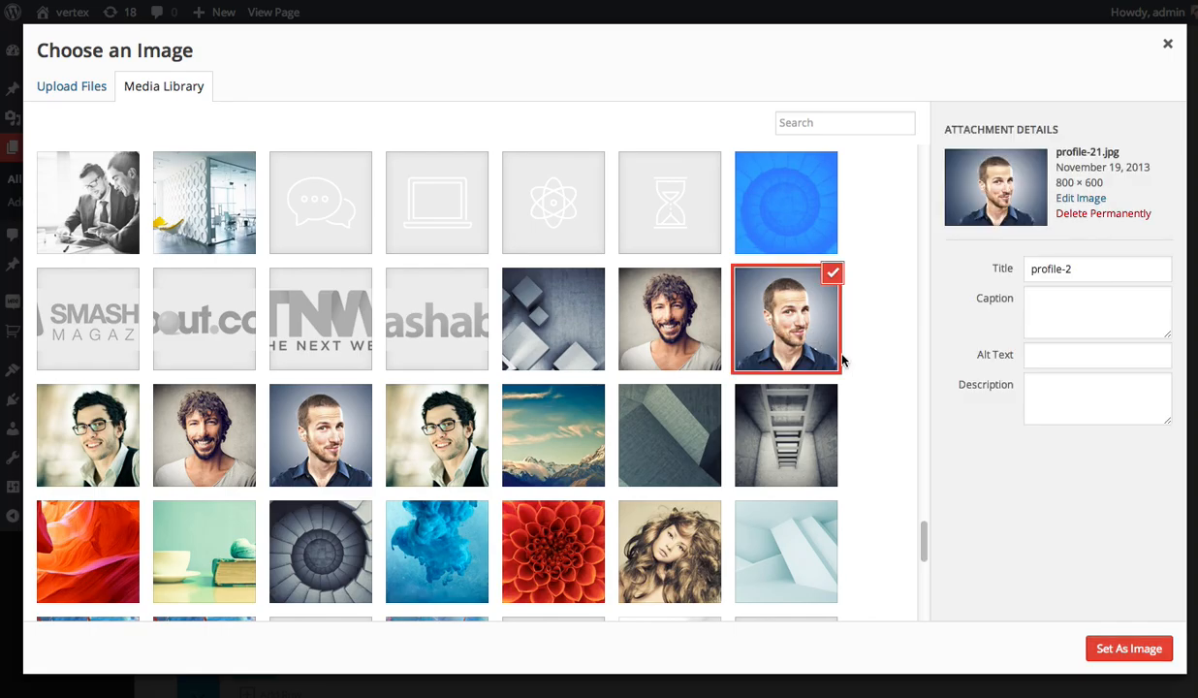
left_click(1116, 656)
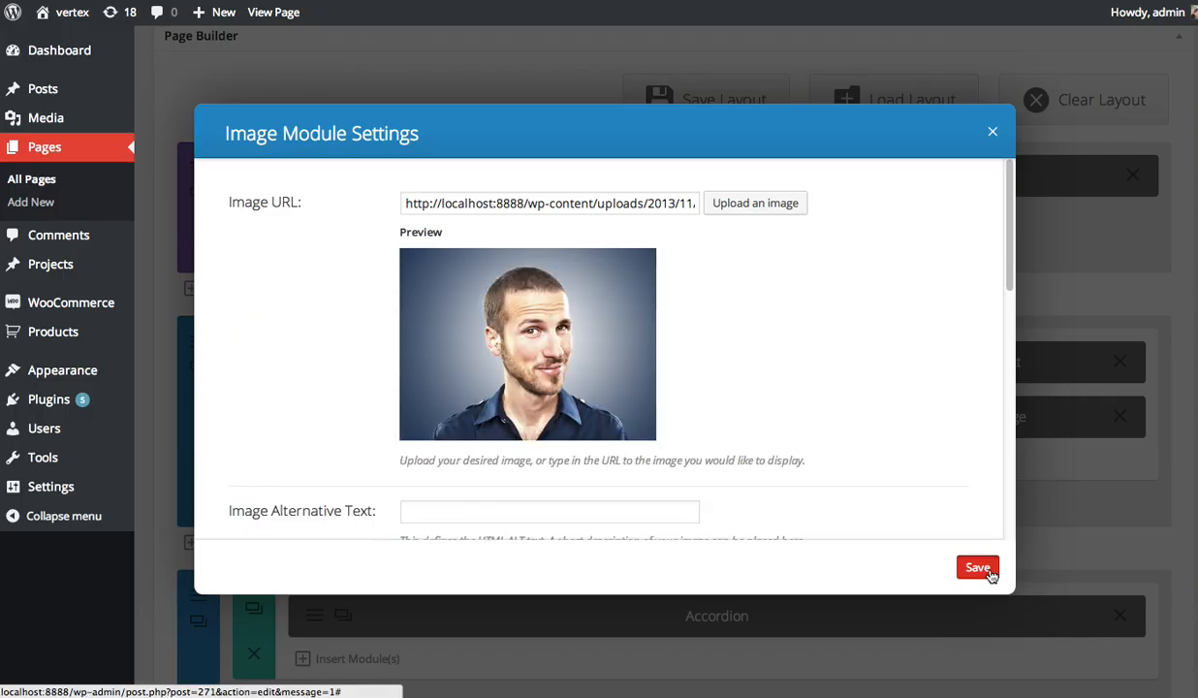
Step: Save the image module above the Text module in the third column and update the Our Team page
left_click(981, 570)
left_click_drag(937, 418, 947, 348)
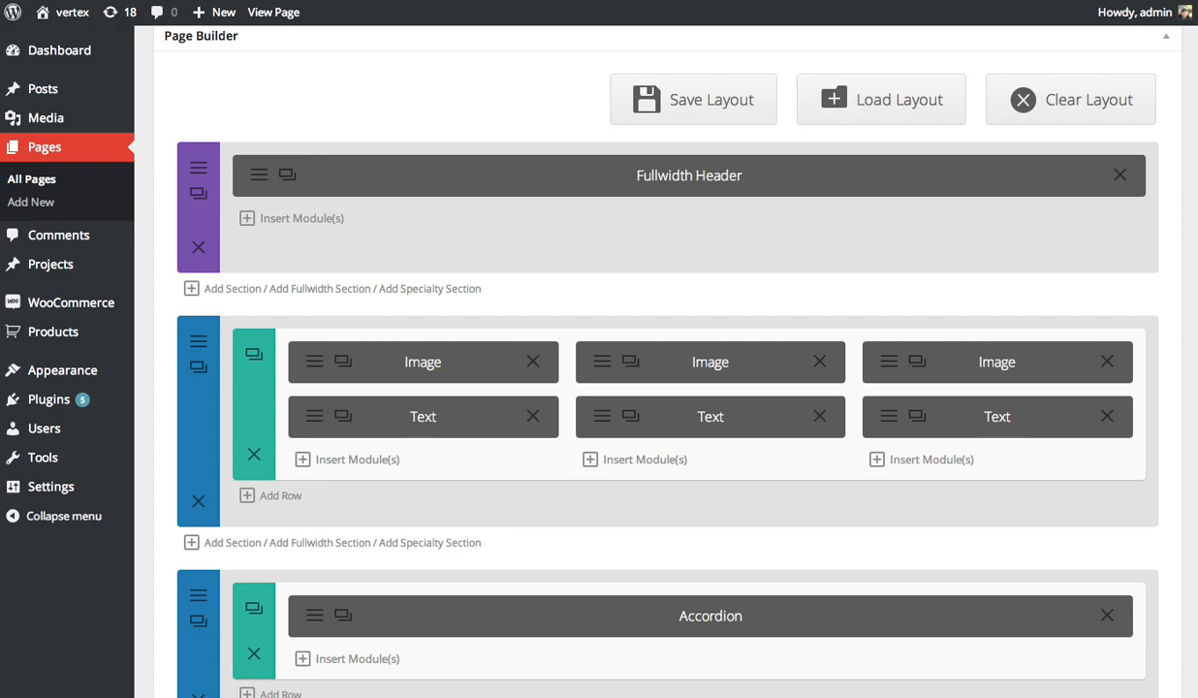
scroll(659, 388, "down", 10)
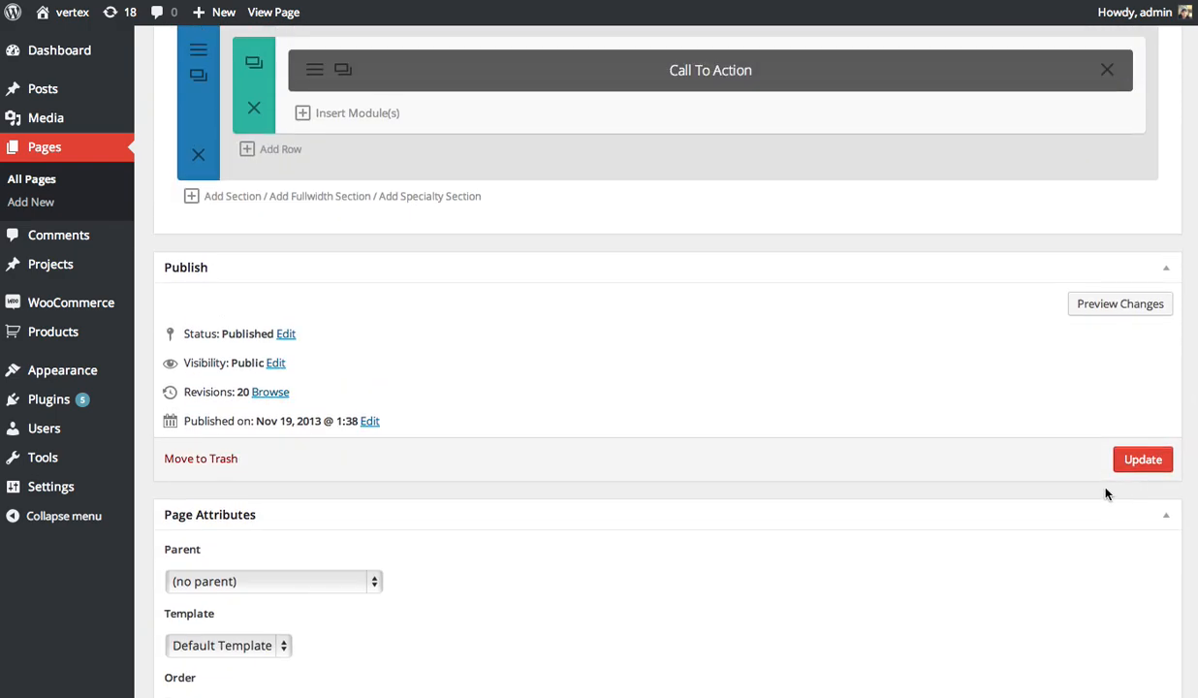
left_click(1127, 462)
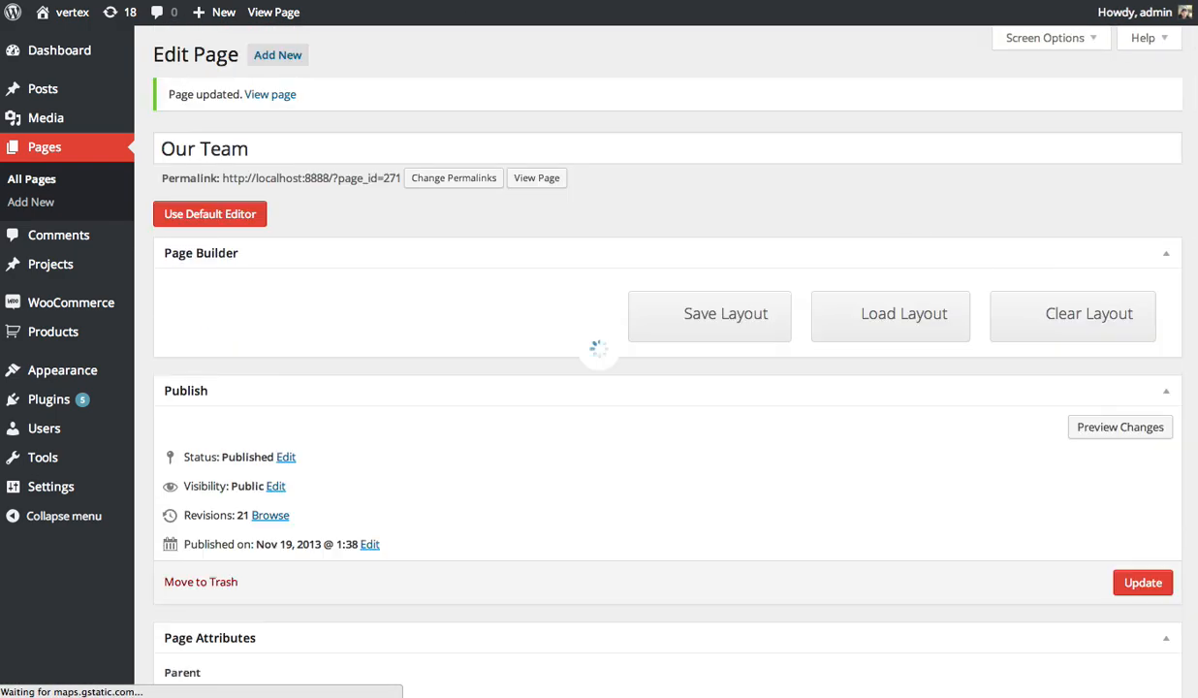
Step: Reload the live Our Team page and test the first portrait's lightbox and the second portrait's link
left_click(111, 1)
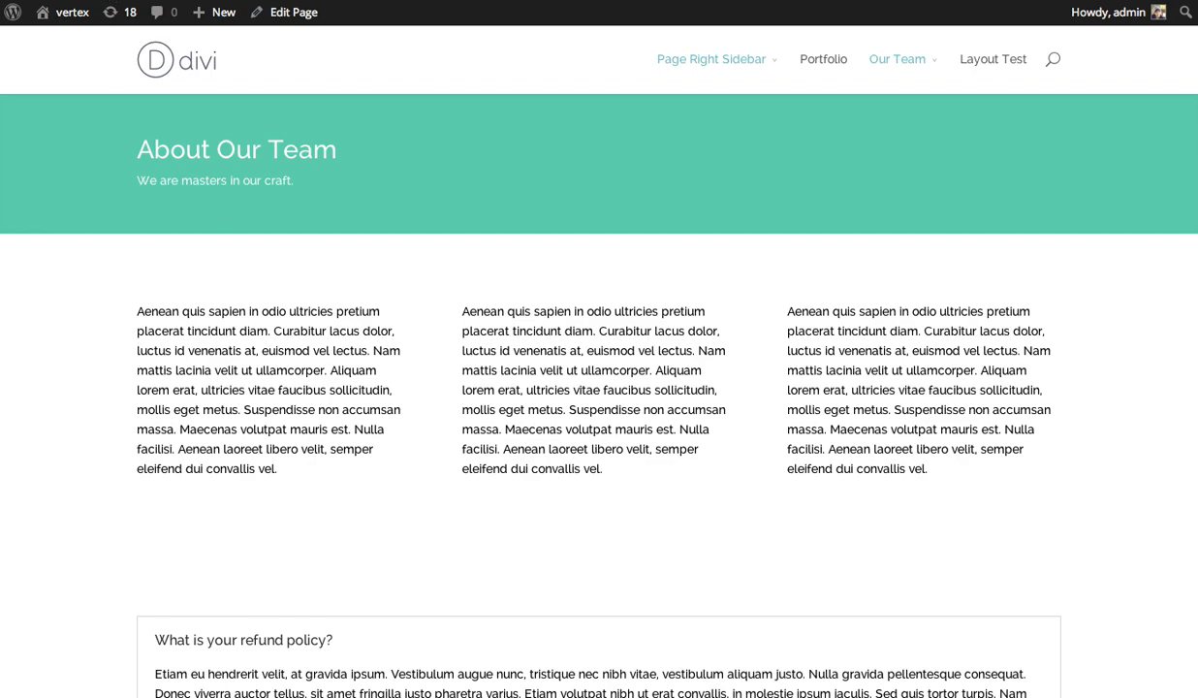
key("super+r")
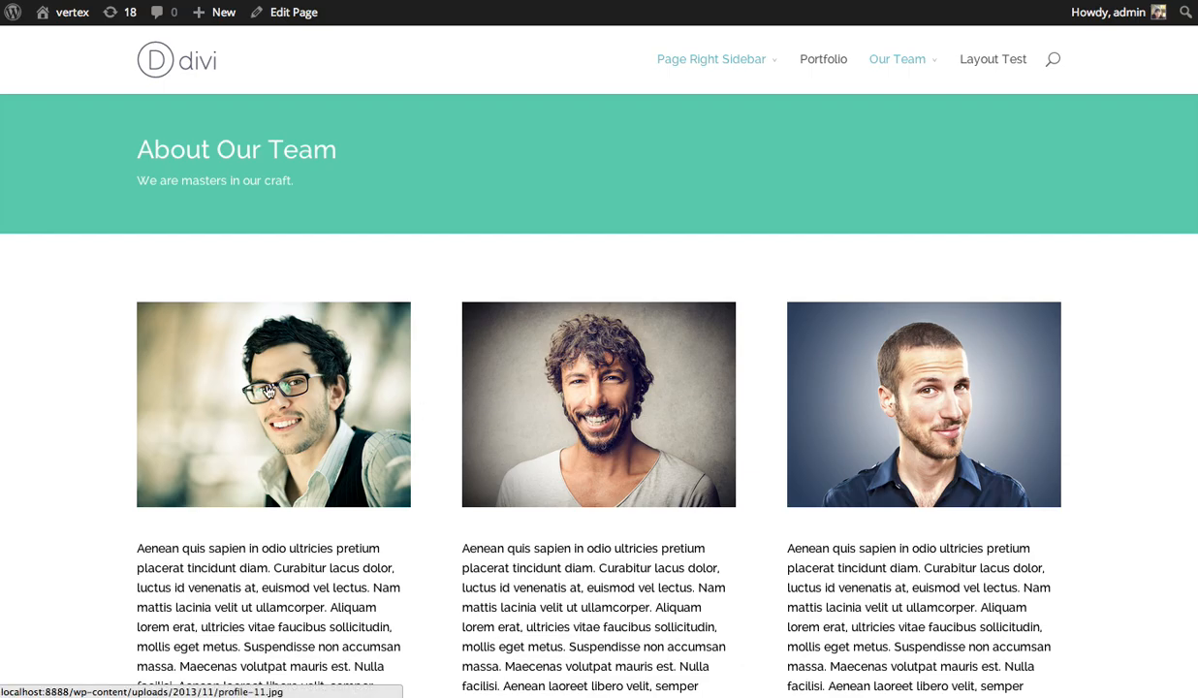
left_click(254, 394)
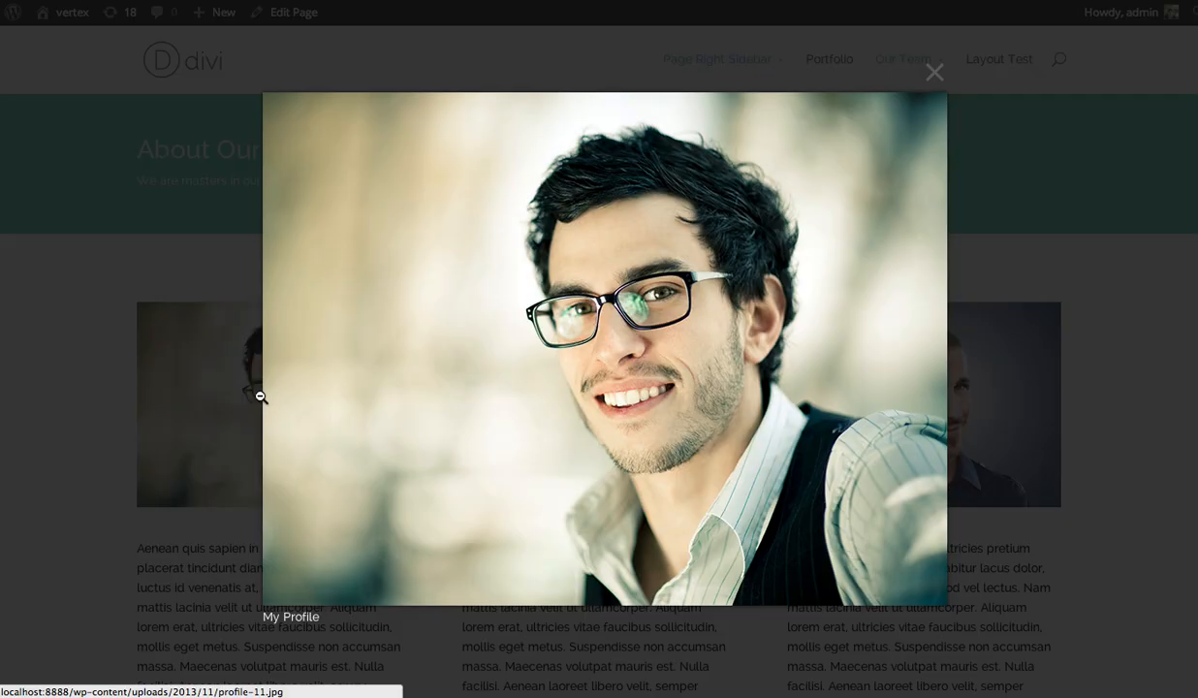
left_click(934, 73)
left_click(594, 397)
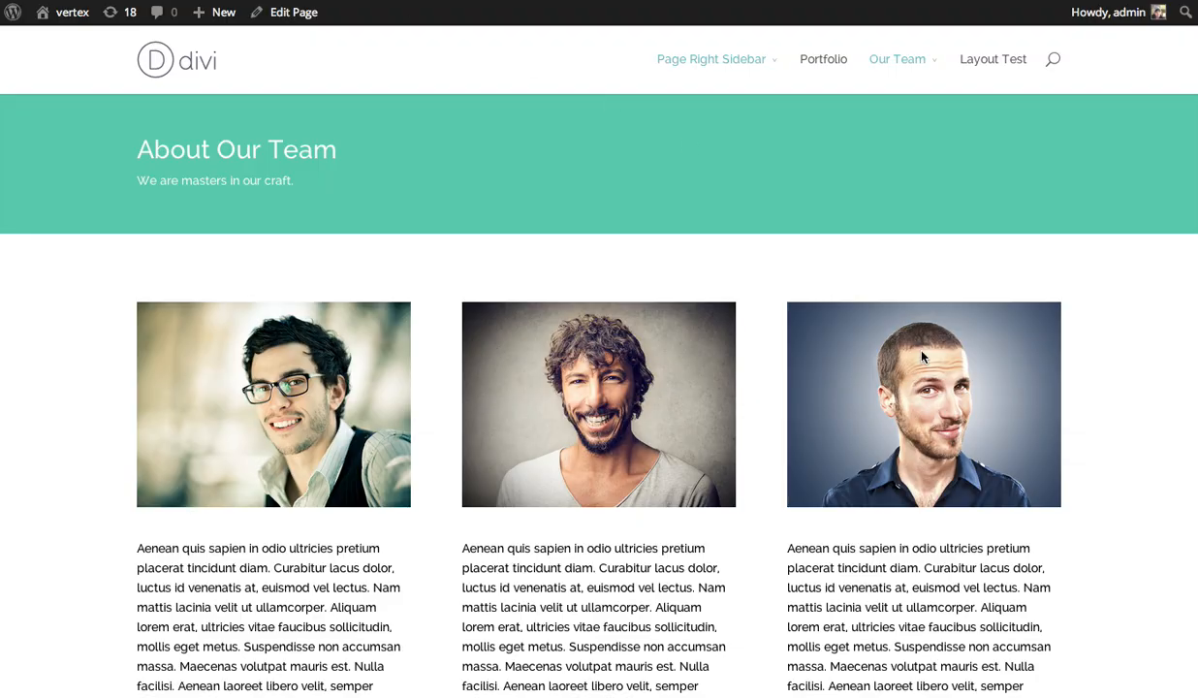
scroll(926, 354, "down", 7)
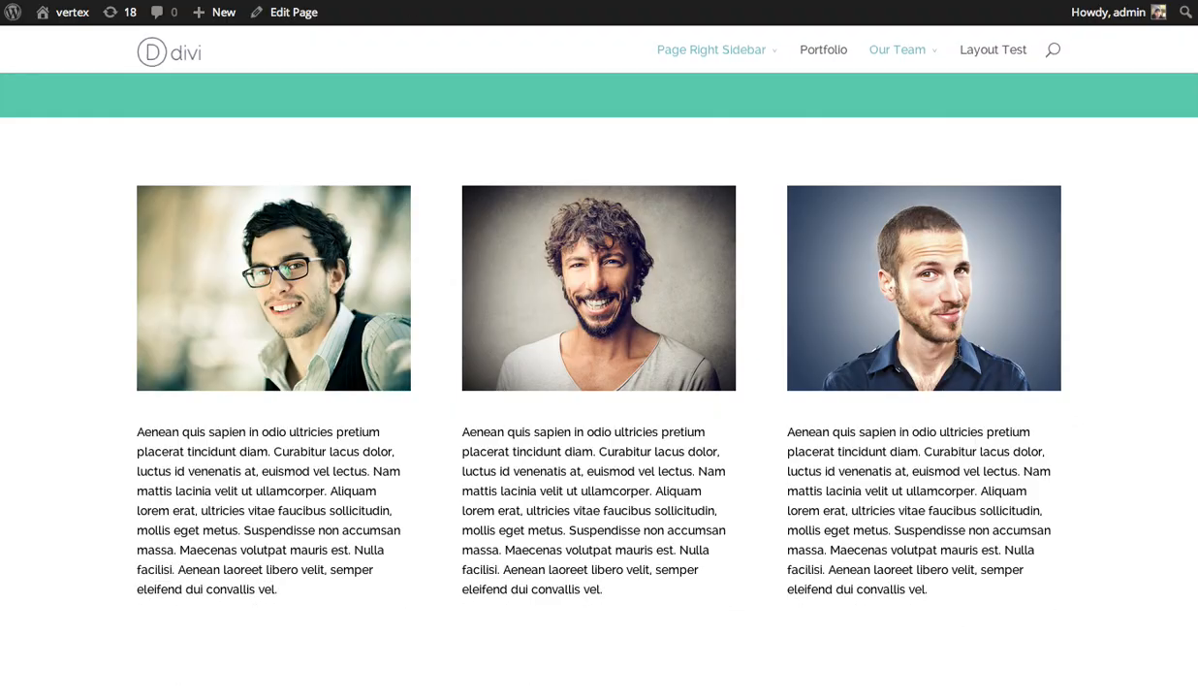
scroll(957, 353, "up", 7)
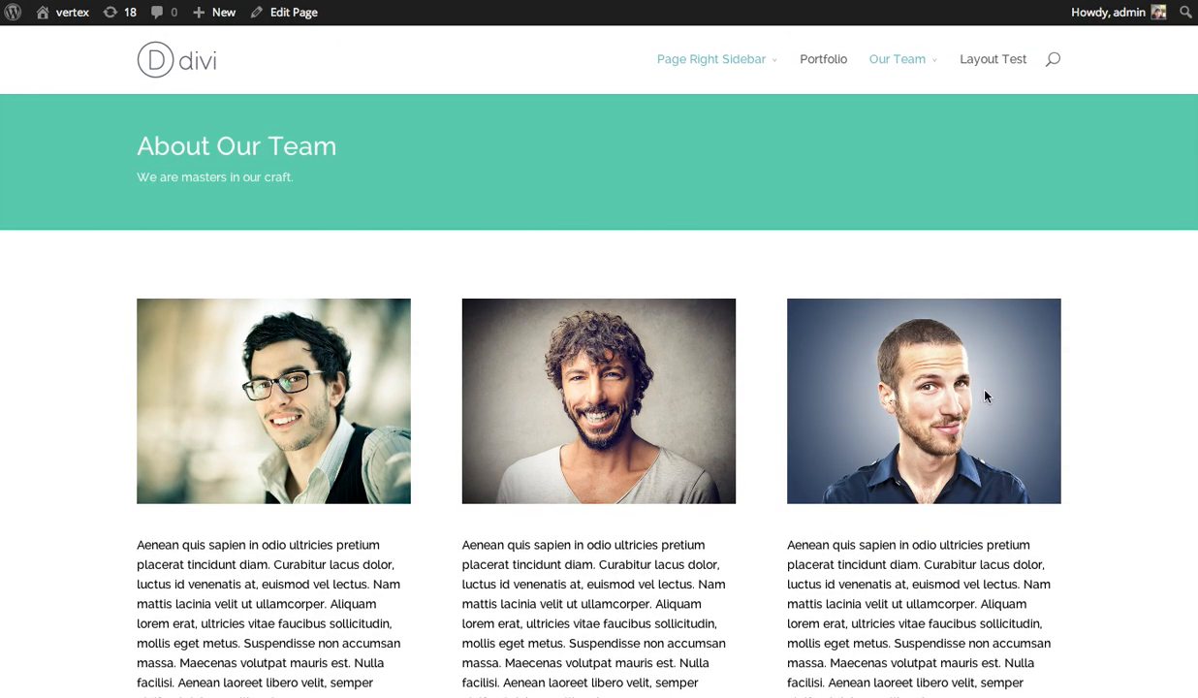